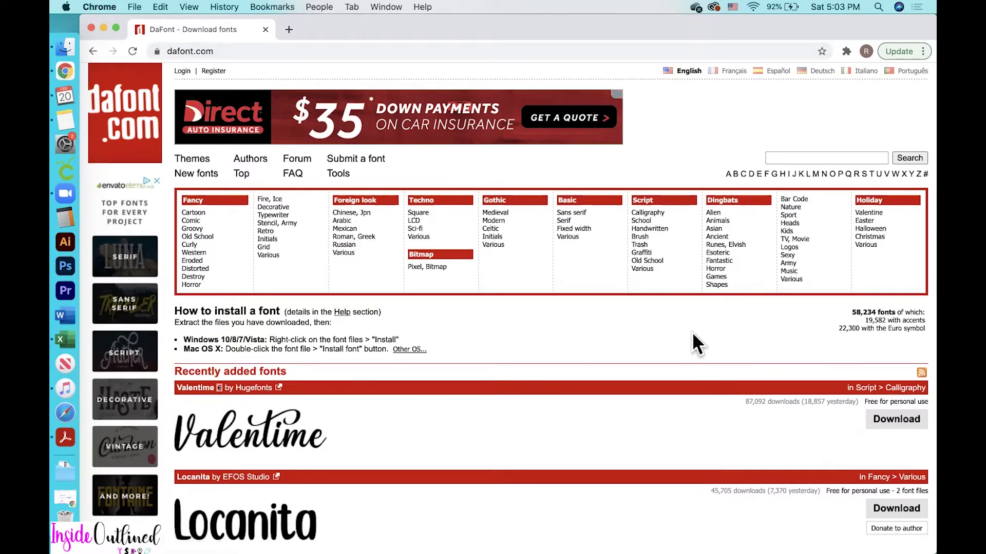
Step: Open DaFont's Script > Calligraphy category, which lists Valentime and Mystical Snow first
{"action": "scroll", "coordinate": [693, 333], "scroll_direction": "down", "scroll_amount": 1}
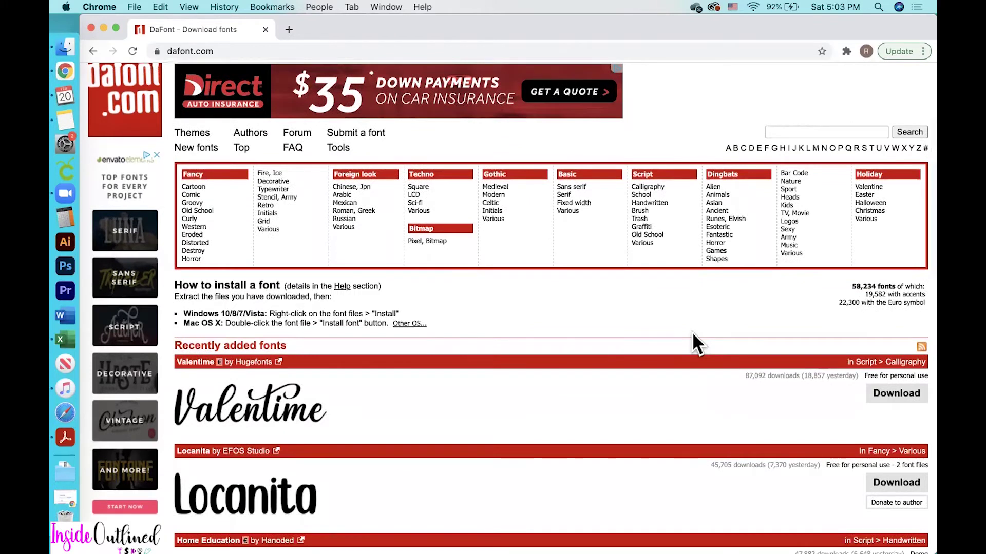
{"action": "scroll", "coordinate": [693, 333], "scroll_direction": "down", "scroll_amount": 5}
{"action": "scroll", "coordinate": [693, 334], "scroll_direction": "down", "scroll_amount": 1}
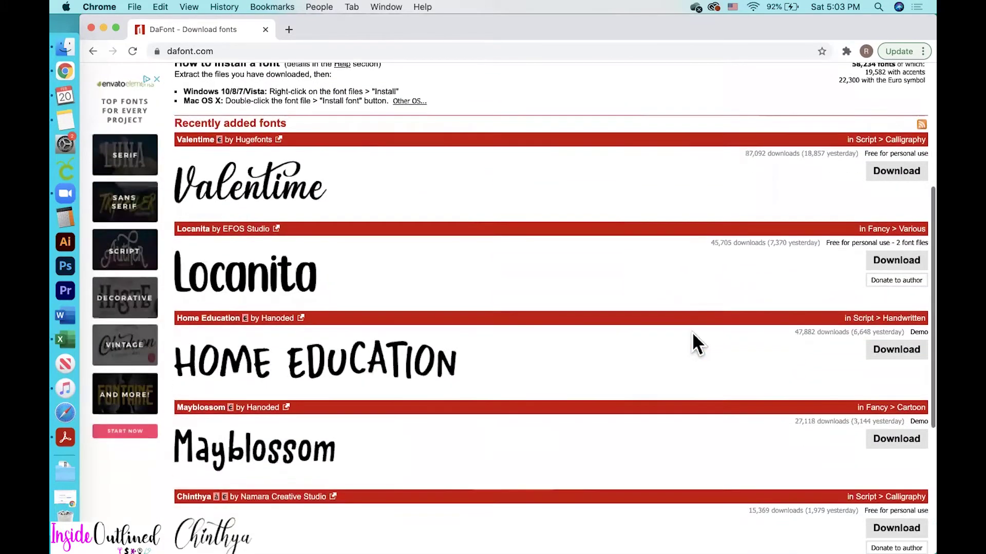
{"action": "scroll", "coordinate": [692, 334], "scroll_direction": "down", "scroll_amount": 6}
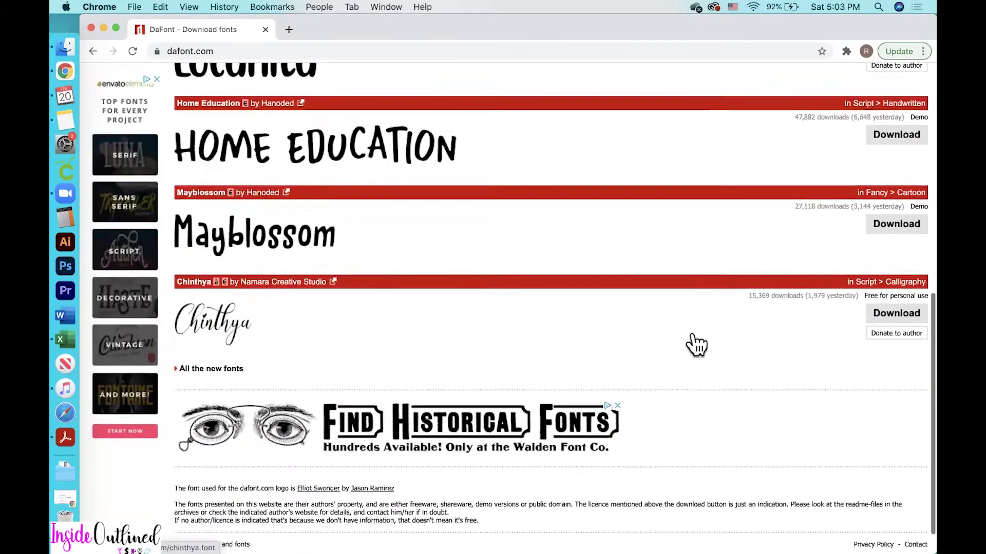
{"action": "scroll", "coordinate": [691, 331], "scroll_direction": "up", "scroll_amount": 15}
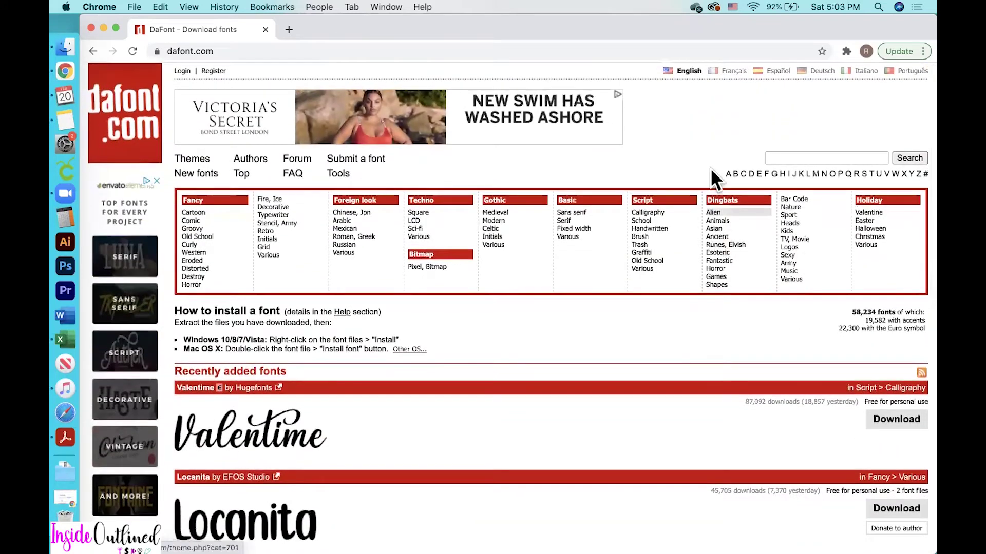
{"action": "left_click", "coordinate": [646, 213]}
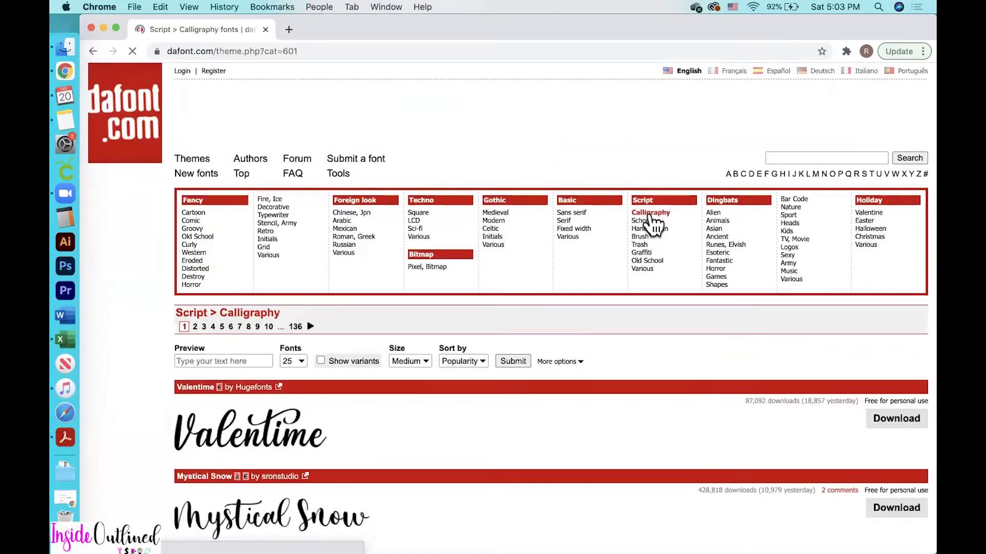
{"action": "scroll", "coordinate": [607, 403], "scroll_direction": "down", "scroll_amount": 3}
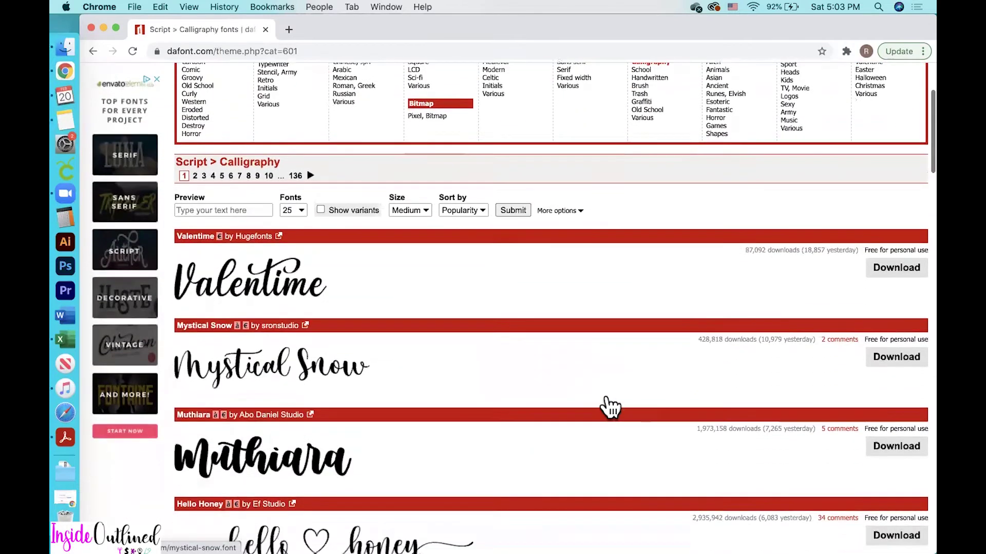
{"action": "scroll", "coordinate": [610, 408], "scroll_direction": "down", "scroll_amount": 3}
{"action": "scroll", "coordinate": [609, 408], "scroll_direction": "up", "scroll_amount": 1}
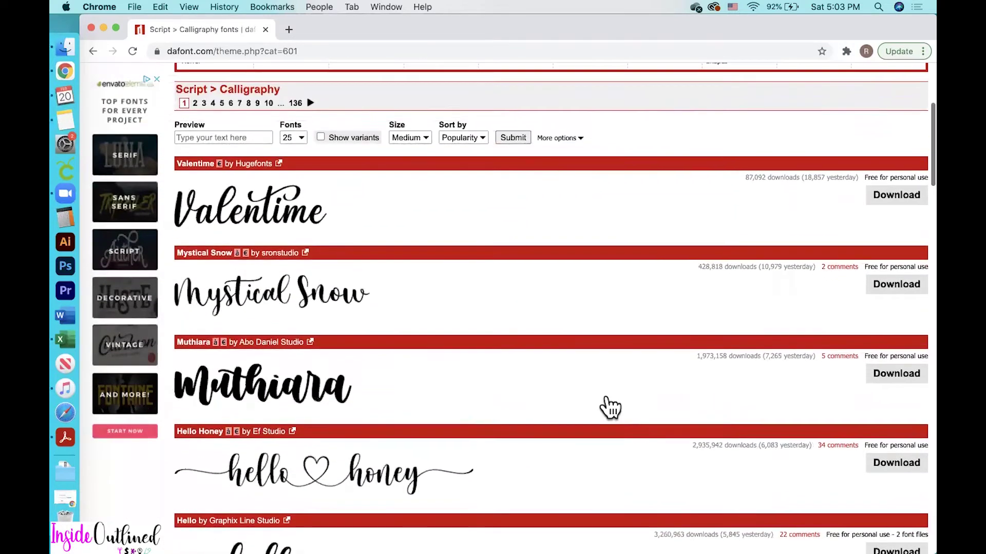
{"action": "scroll", "coordinate": [609, 408], "scroll_direction": "up", "scroll_amount": 3}
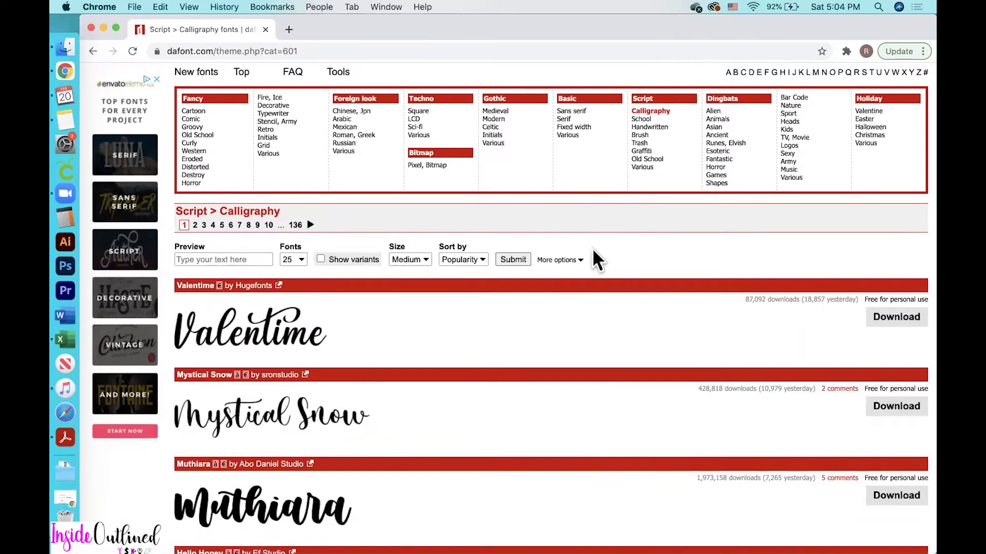
Step: Set the custom preview text to 'Byrd' so every calligraphy font renders it
{"action": "left_click", "coordinate": [245, 259]}
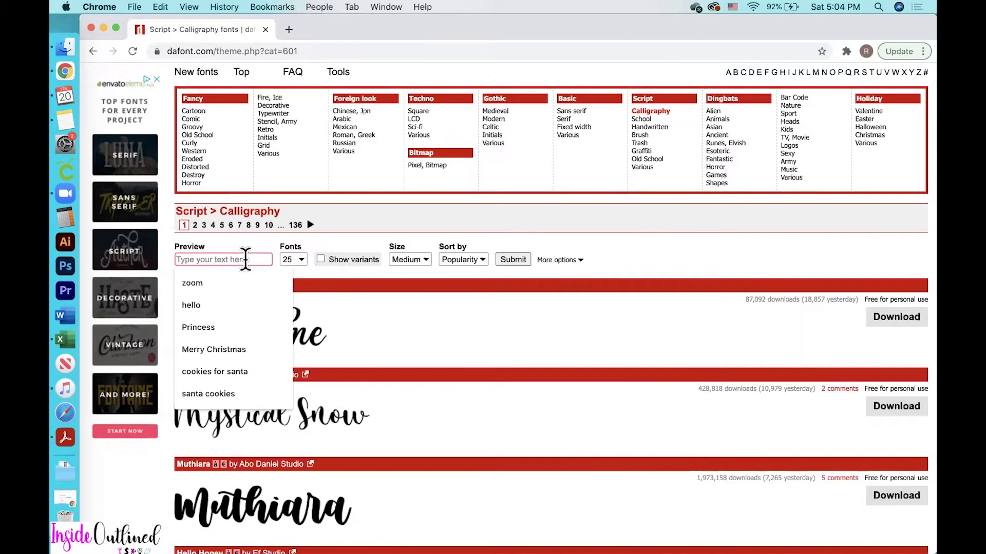
{"action": "type", "text": "Byrd"}
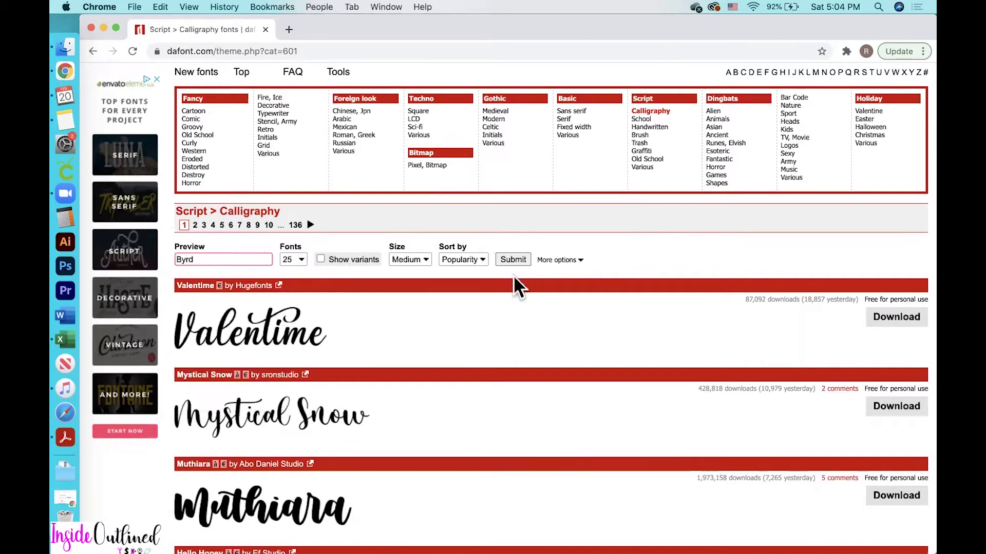
{"action": "left_click", "coordinate": [513, 260]}
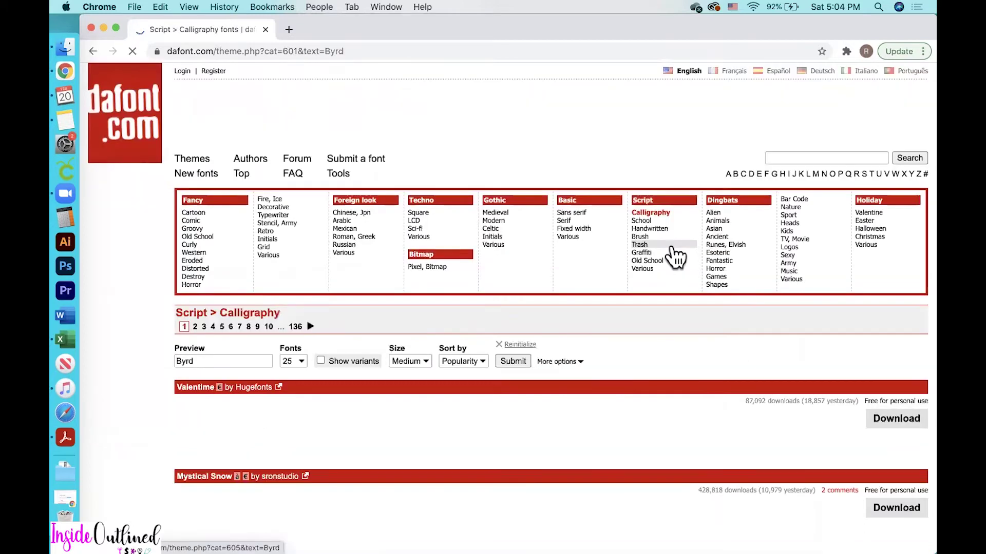
{"action": "scroll", "coordinate": [647, 359], "scroll_direction": "down", "scroll_amount": 5}
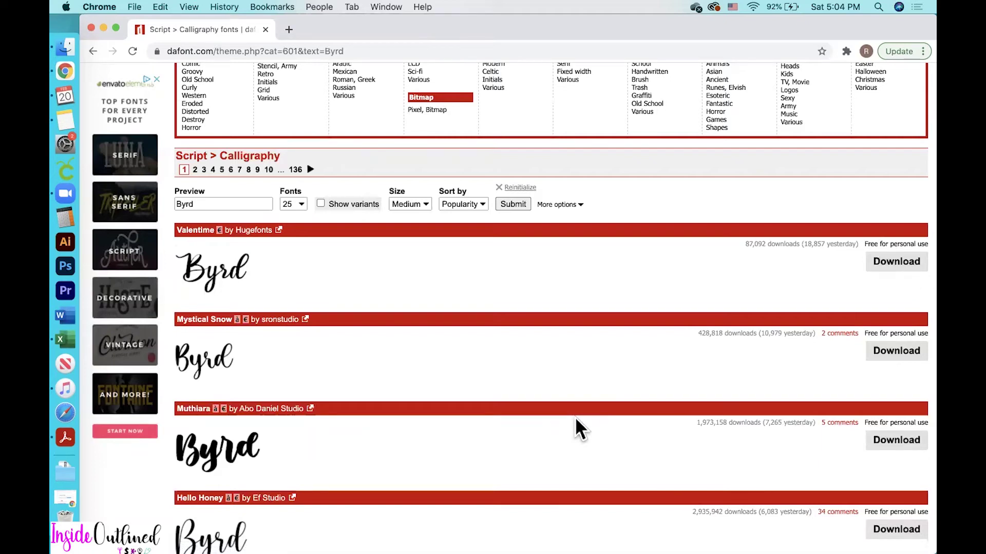
Step: Scroll through the calligraphy fonts previewing 'Byrd', such as Hello and Rosanna
{"action": "scroll", "coordinate": [574, 417], "scroll_direction": "down", "scroll_amount": 5}
{"action": "scroll", "coordinate": [578, 429], "scroll_direction": "down", "scroll_amount": 6}
{"action": "scroll", "coordinate": [579, 426], "scroll_direction": "down", "scroll_amount": 8}
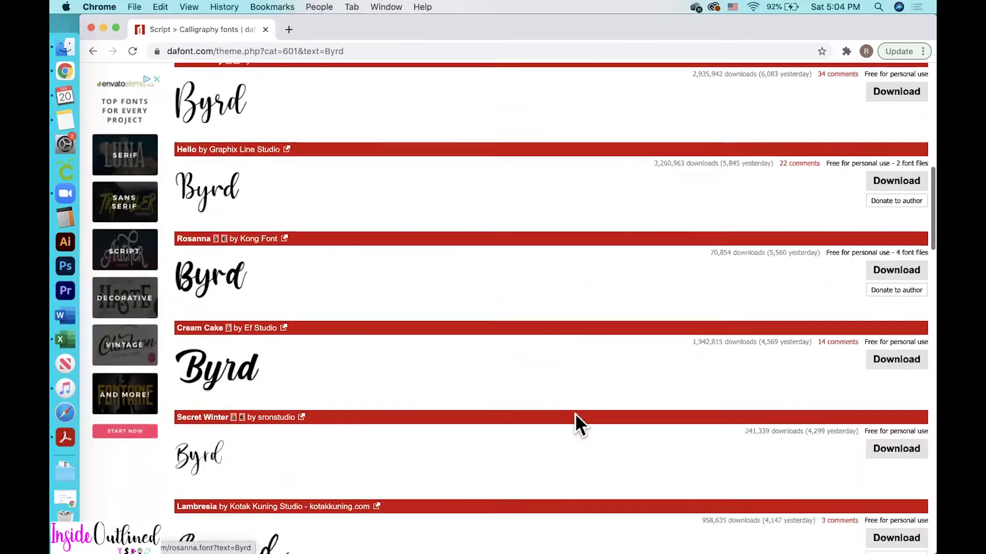
{"action": "scroll", "coordinate": [580, 426], "scroll_direction": "up", "scroll_amount": 6}
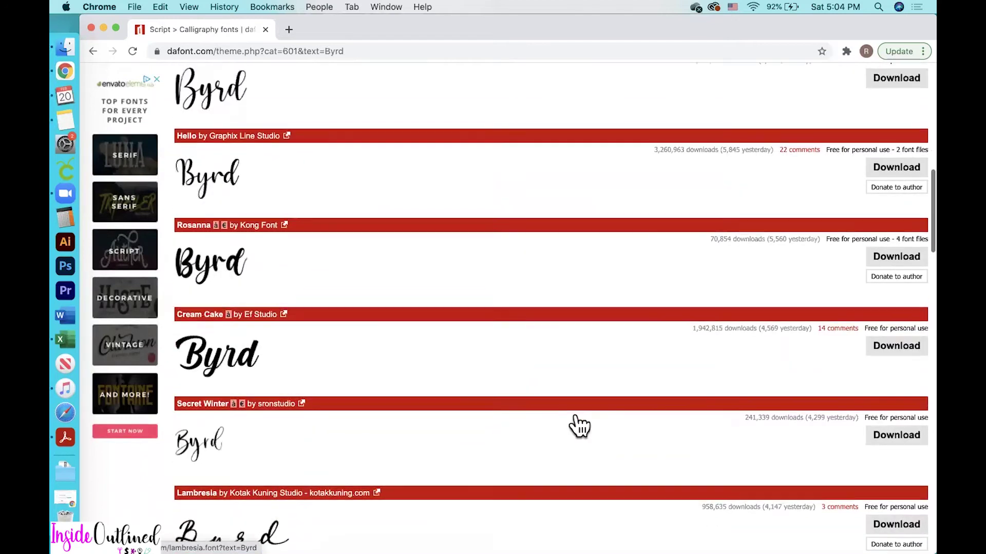
{"action": "scroll", "coordinate": [473, 391], "scroll_direction": "up", "scroll_amount": 3}
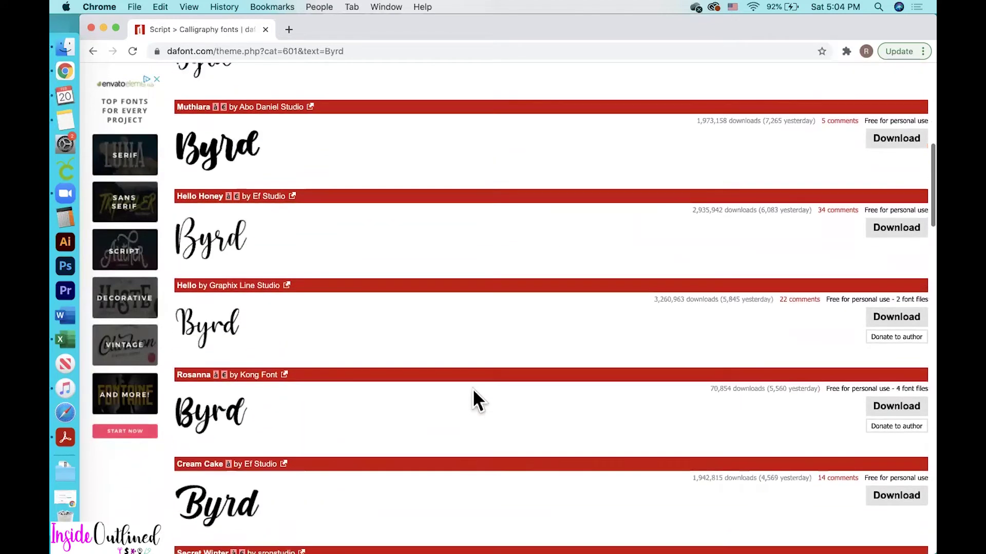
{"action": "scroll", "coordinate": [473, 400], "scroll_direction": "down", "scroll_amount": 2}
{"action": "scroll", "coordinate": [473, 401], "scroll_direction": "up", "scroll_amount": 5}
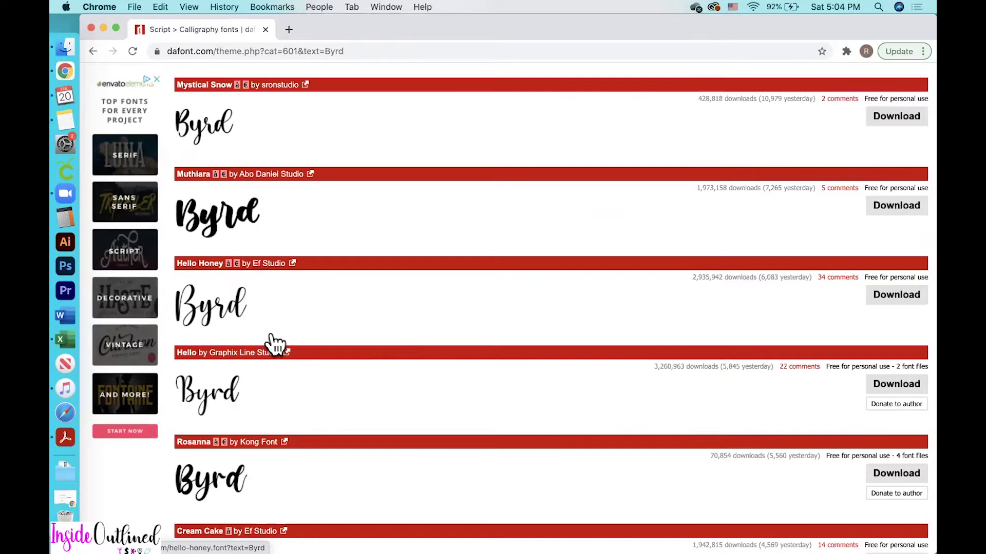
{"action": "scroll", "coordinate": [275, 344], "scroll_direction": "up", "scroll_amount": 1}
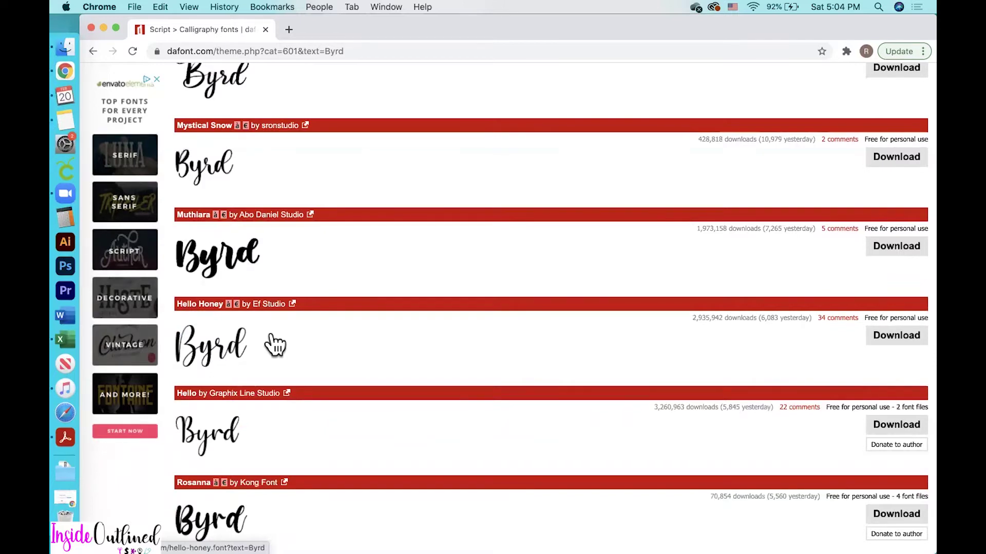
{"action": "scroll", "coordinate": [274, 344], "scroll_direction": "up", "scroll_amount": 8}
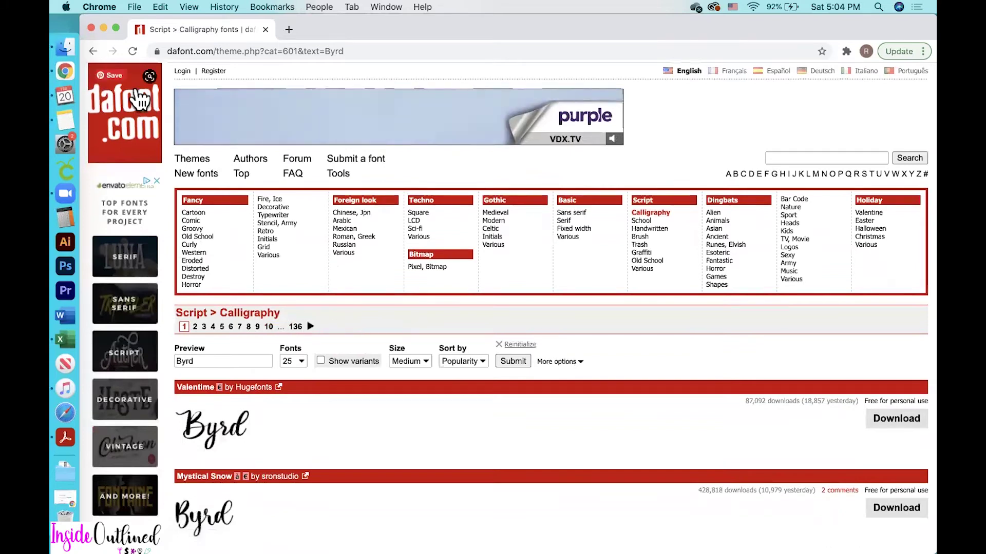
Step: Go back to the name-preview listing and browse past Amalfi Coast and Christina to the pagination
{"action": "left_click", "coordinate": [93, 51]}
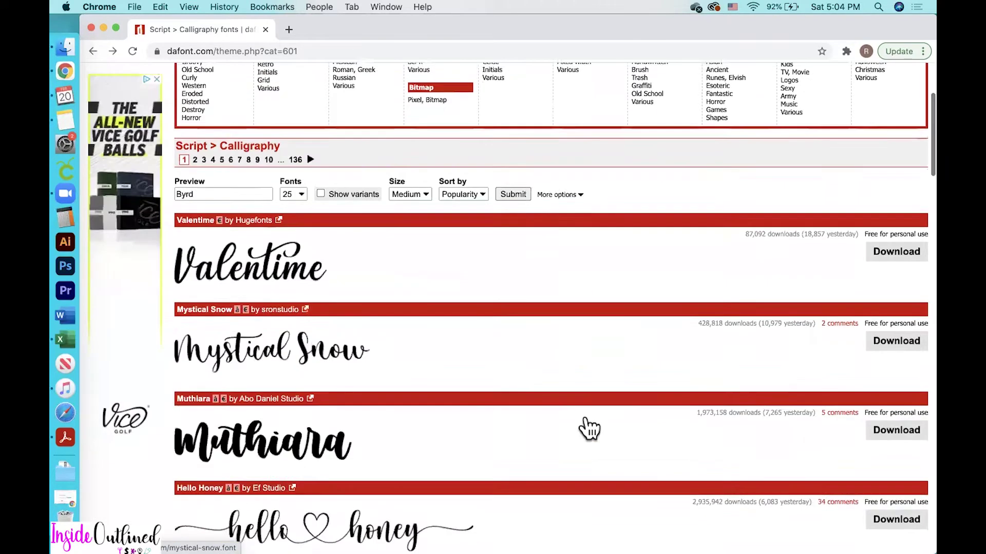
{"action": "scroll", "coordinate": [588, 429], "scroll_direction": "down", "scroll_amount": 5}
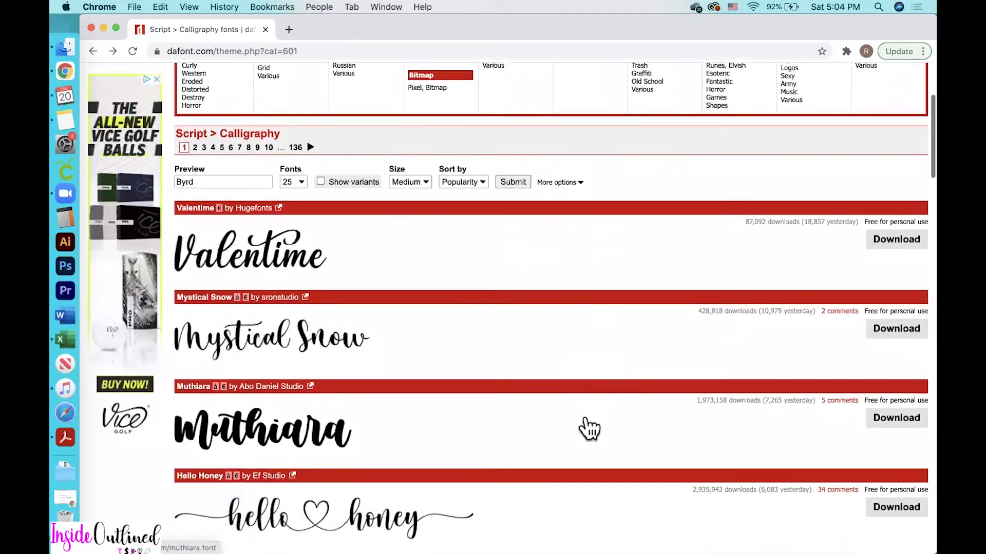
{"action": "scroll", "coordinate": [586, 415], "scroll_direction": "down", "scroll_amount": 2}
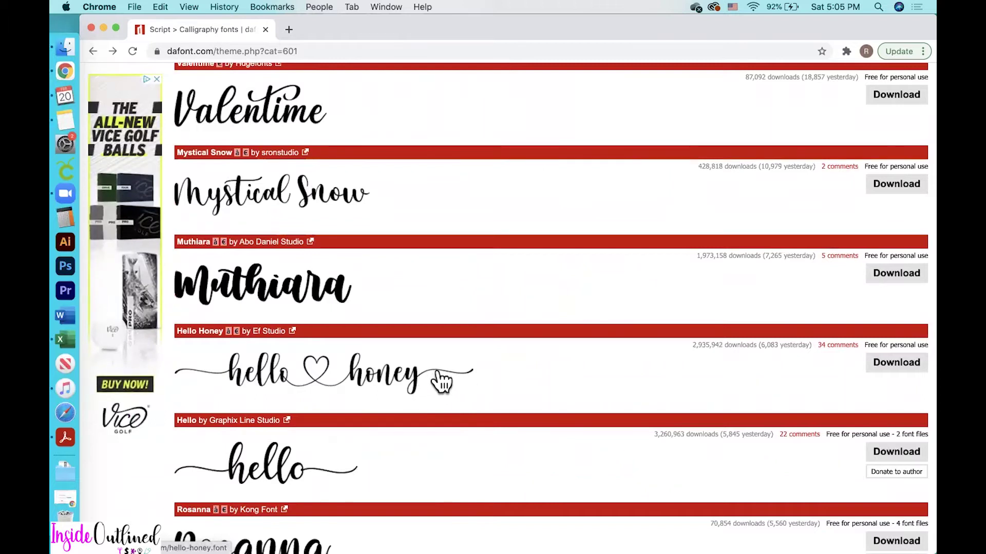
{"action": "scroll", "coordinate": [513, 409], "scroll_direction": "down", "scroll_amount": 2}
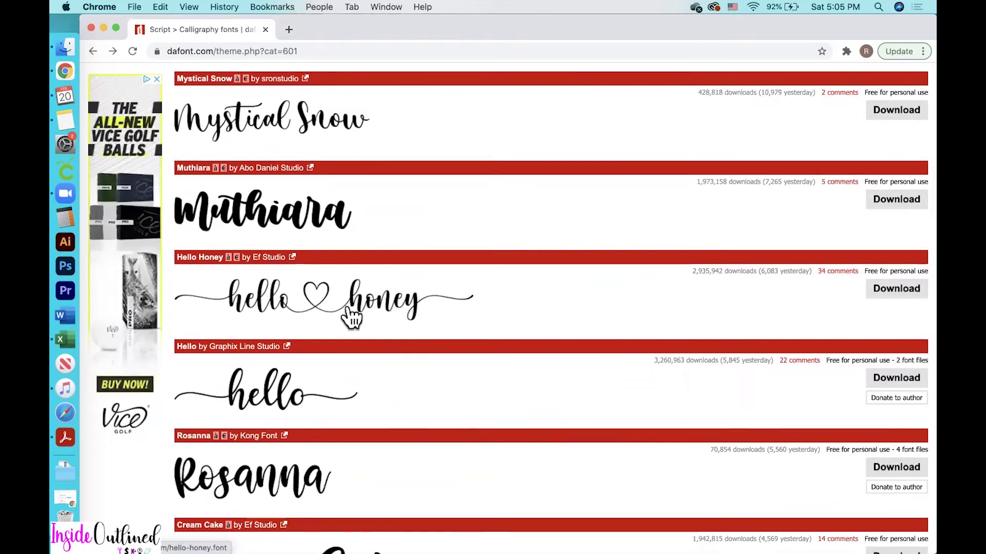
{"action": "scroll", "coordinate": [447, 322], "scroll_direction": "down", "scroll_amount": 8}
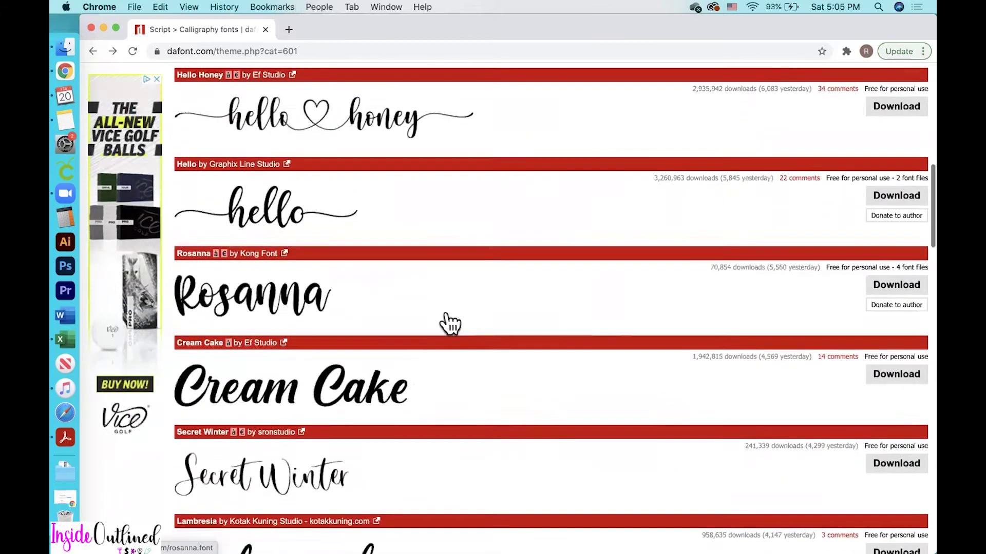
{"action": "scroll", "coordinate": [447, 311], "scroll_direction": "down", "scroll_amount": 9}
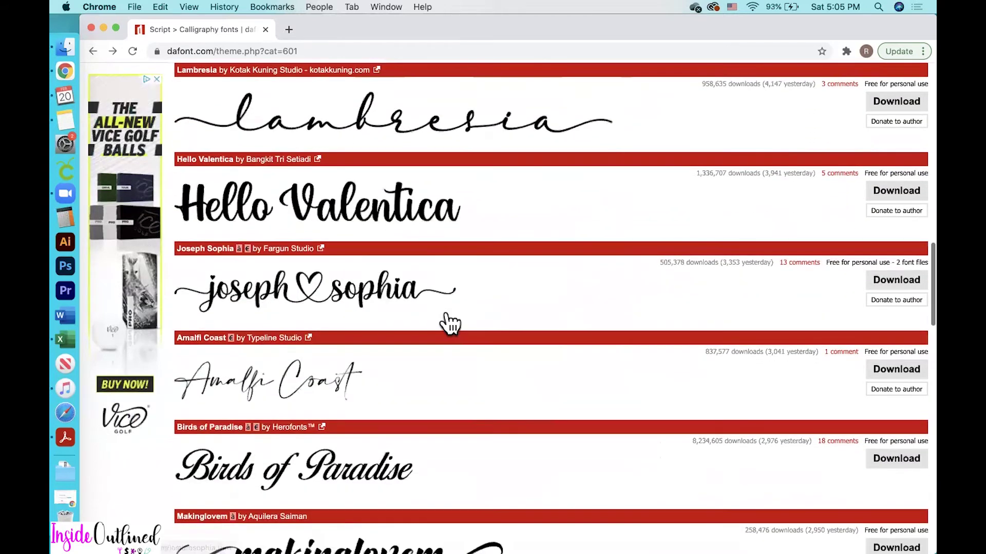
{"action": "scroll", "coordinate": [450, 324], "scroll_direction": "down", "scroll_amount": 2}
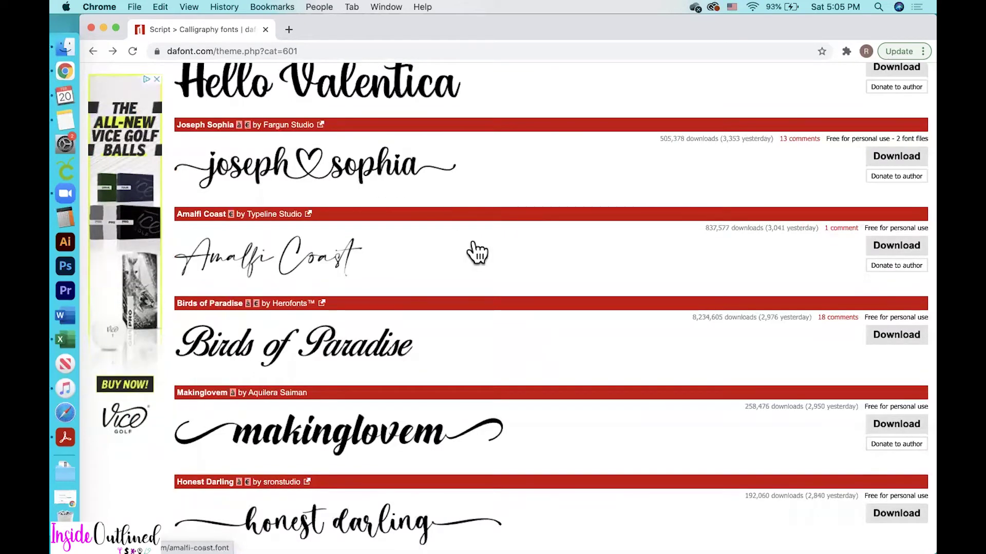
{"action": "scroll", "coordinate": [473, 253], "scroll_direction": "down", "scroll_amount": 2}
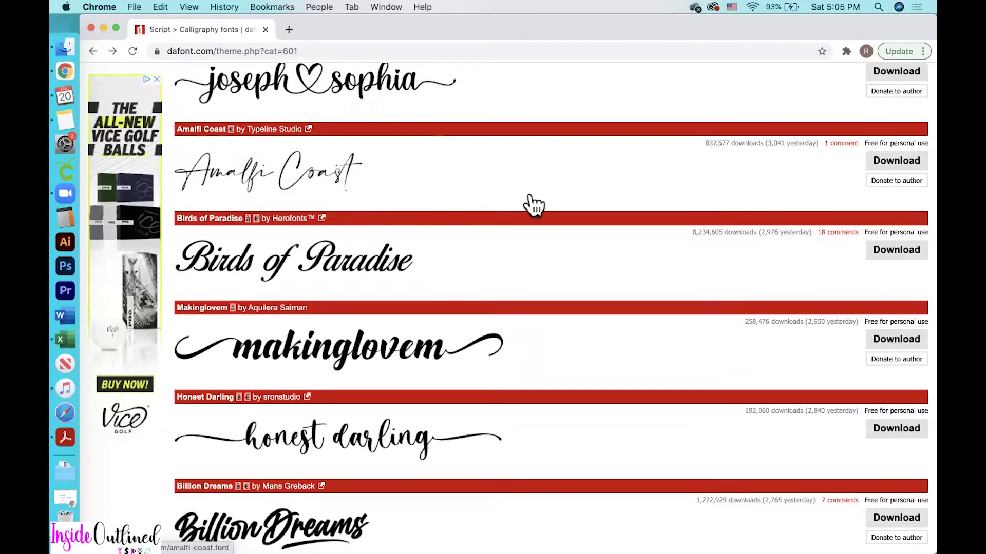
{"action": "scroll", "coordinate": [567, 269], "scroll_direction": "down", "scroll_amount": 2}
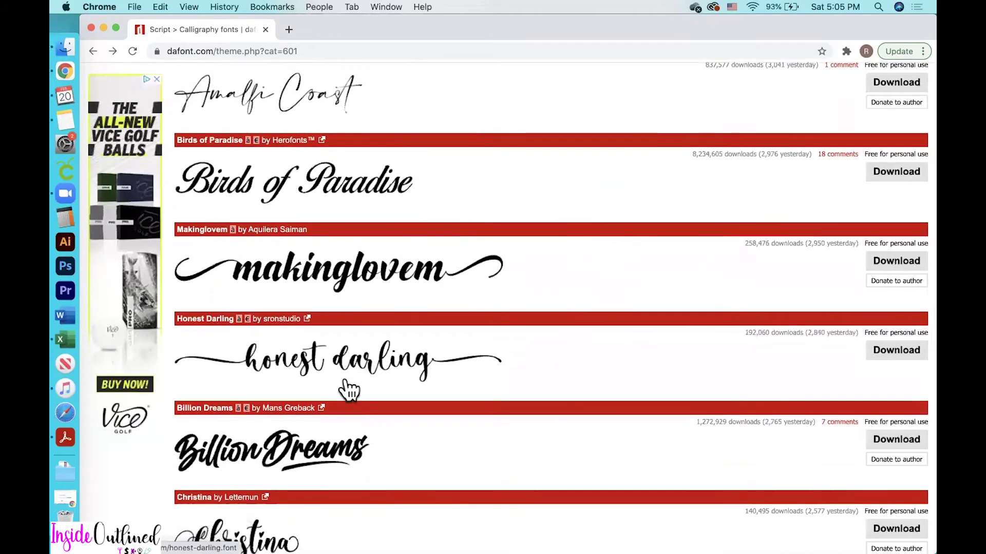
{"action": "scroll", "coordinate": [340, 391], "scroll_direction": "down", "scroll_amount": 1}
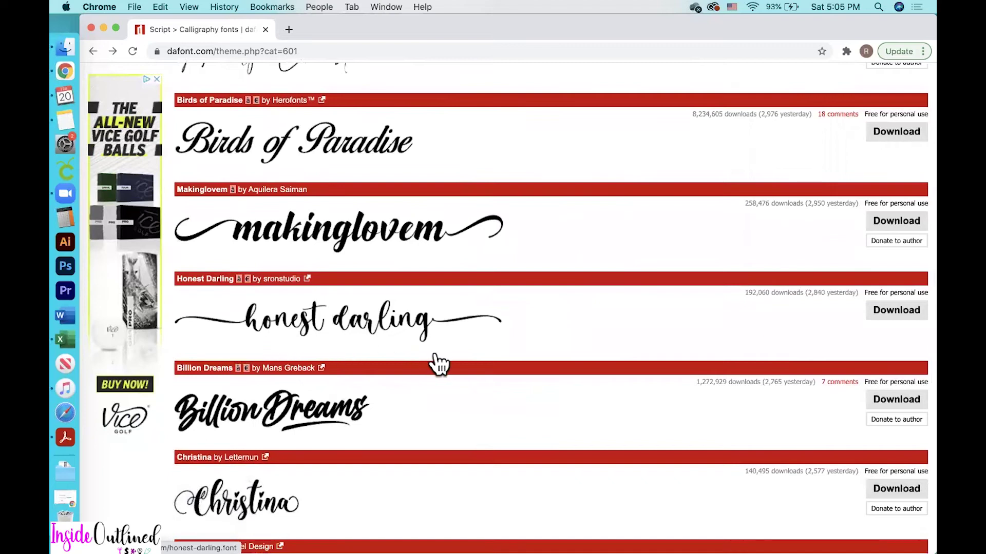
{"action": "scroll", "coordinate": [435, 354], "scroll_direction": "down", "scroll_amount": 1}
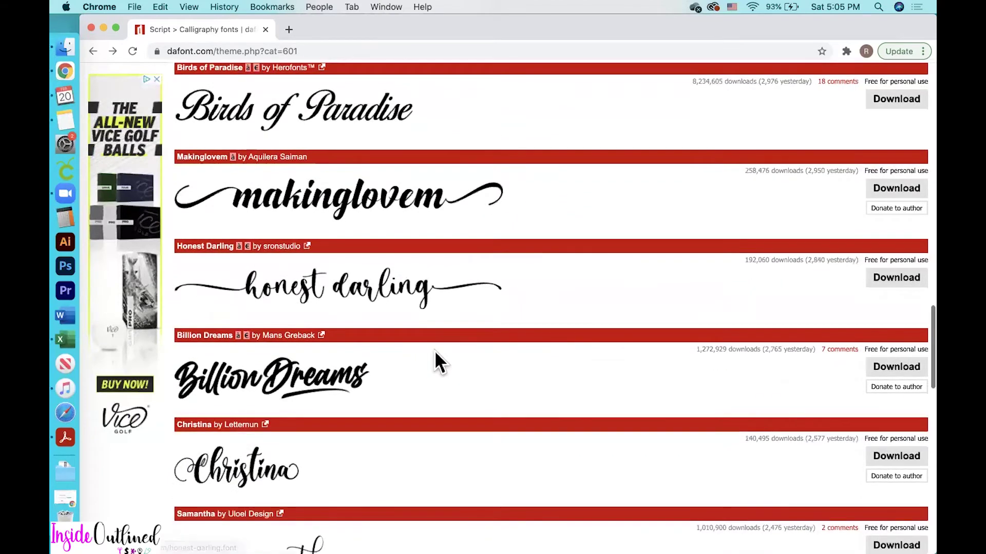
{"action": "scroll", "coordinate": [434, 354], "scroll_direction": "down", "scroll_amount": 7}
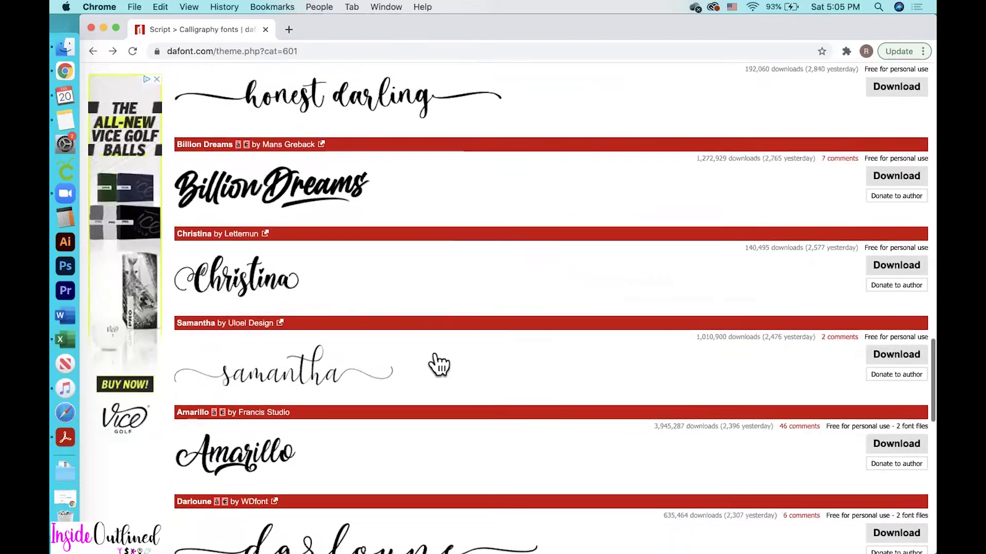
{"action": "scroll", "coordinate": [436, 396], "scroll_direction": "down", "scroll_amount": 5}
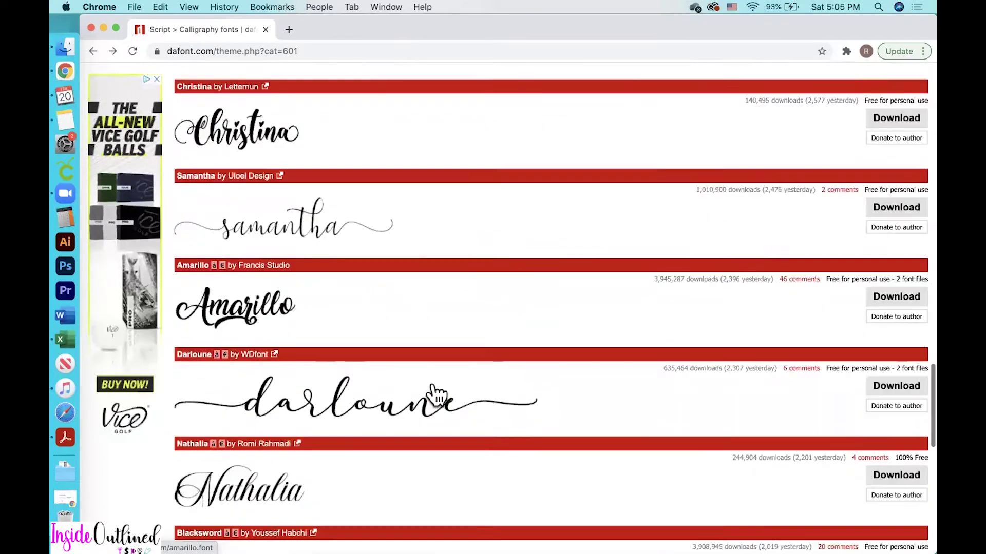
{"action": "scroll", "coordinate": [434, 393], "scroll_direction": "down", "scroll_amount": 9}
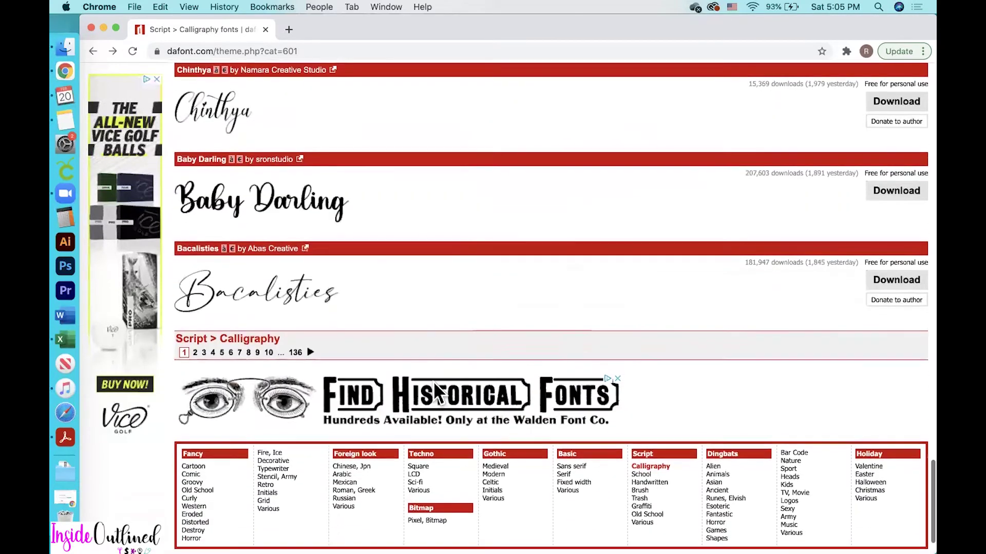
Step: Open Calligraphy page 3 and browse past Sunshine down to Charlotte and Budapest Girl
{"action": "left_click", "coordinate": [204, 351]}
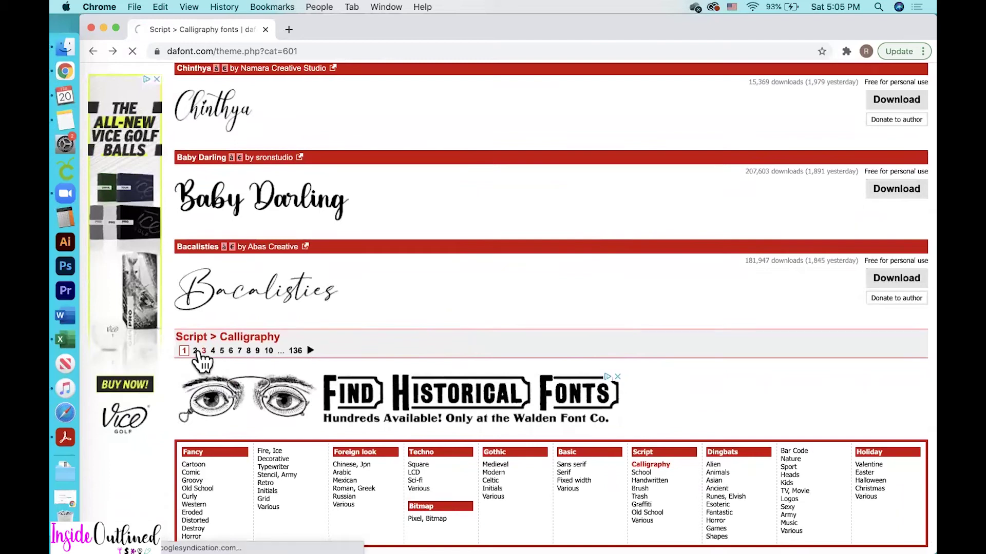
{"action": "scroll", "coordinate": [463, 340], "scroll_direction": "down", "scroll_amount": 8}
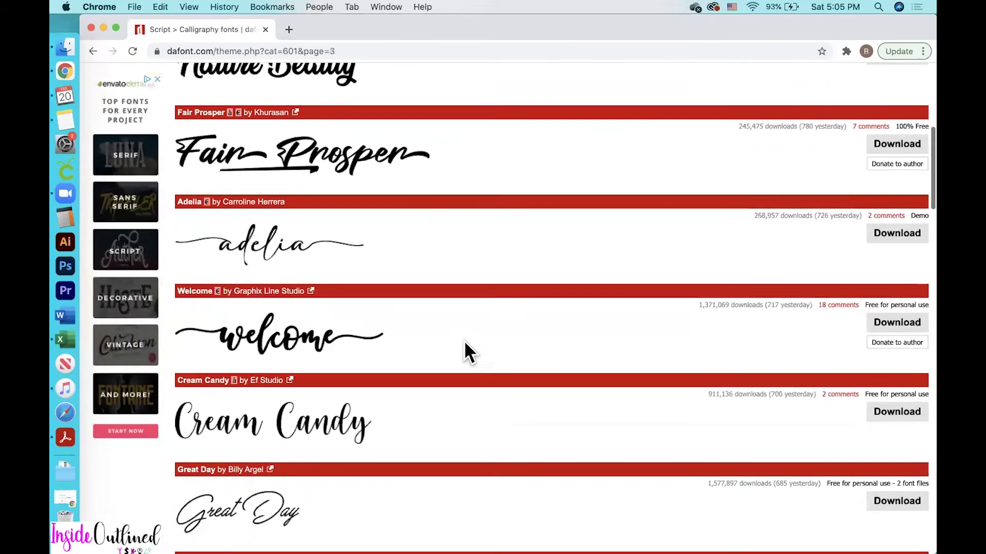
{"action": "scroll", "coordinate": [464, 341], "scroll_direction": "down", "scroll_amount": 3}
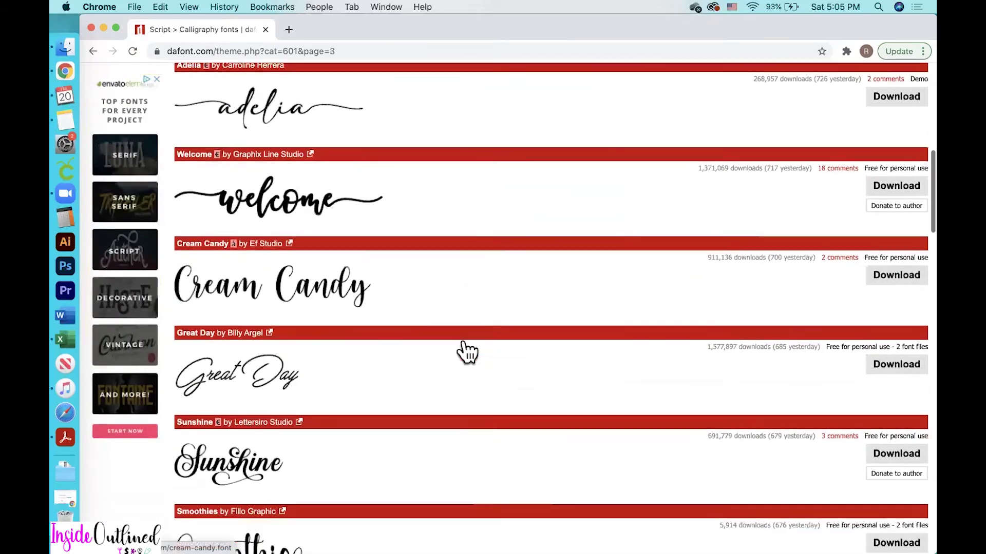
{"action": "scroll", "coordinate": [467, 352], "scroll_direction": "down", "scroll_amount": 1}
{"action": "scroll", "coordinate": [466, 352], "scroll_direction": "down", "scroll_amount": 4}
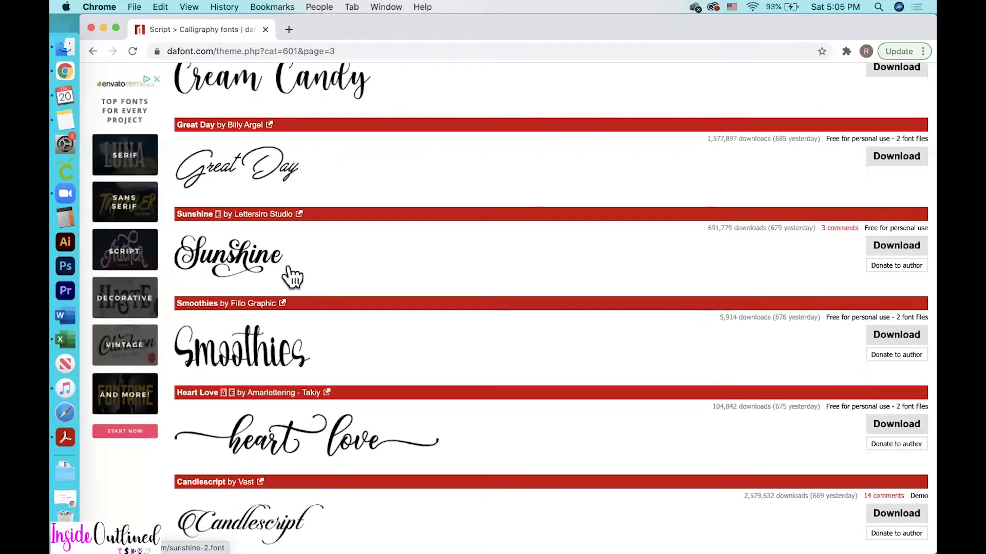
{"action": "scroll", "coordinate": [456, 277], "scroll_direction": "down", "scroll_amount": 4}
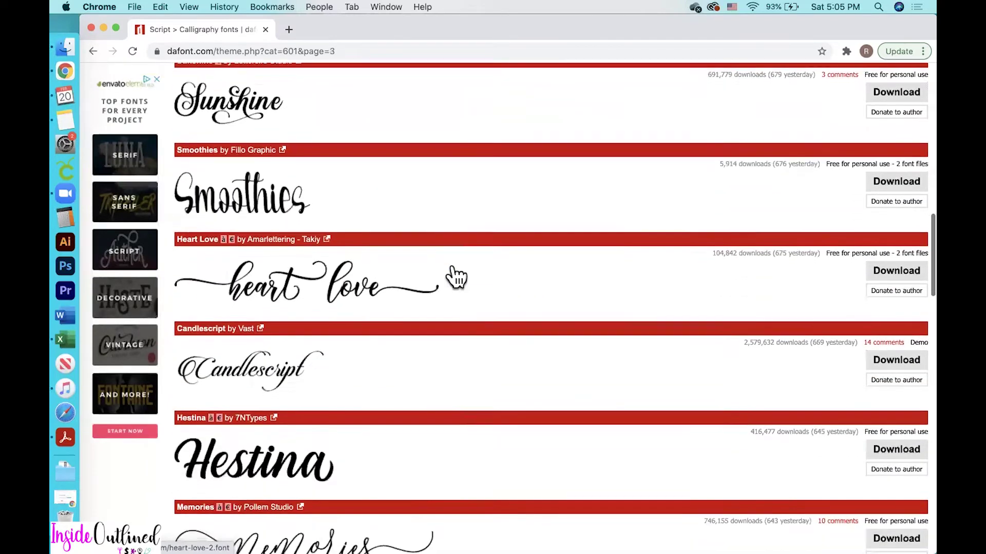
{"action": "scroll", "coordinate": [455, 277], "scroll_direction": "down", "scroll_amount": 6}
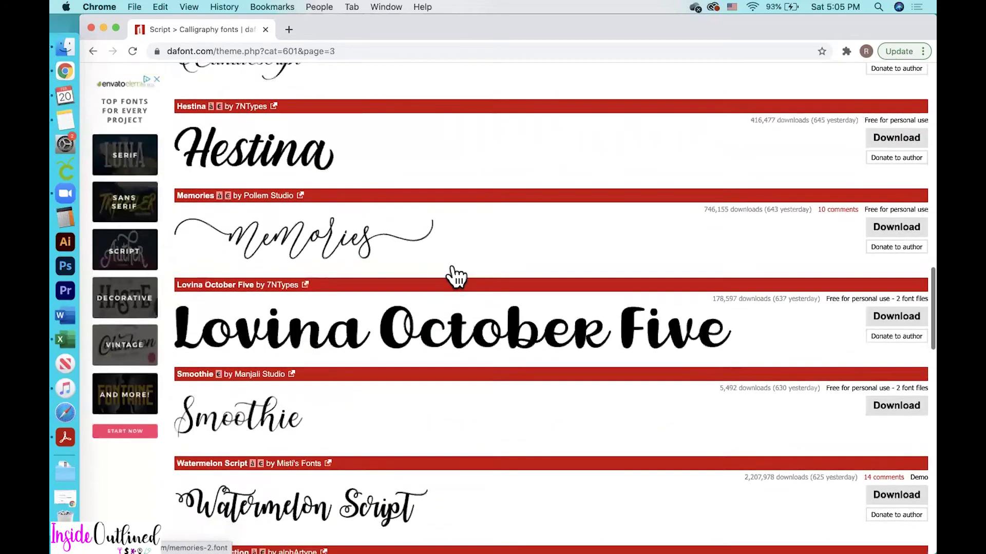
{"action": "scroll", "coordinate": [456, 278], "scroll_direction": "down", "scroll_amount": 4}
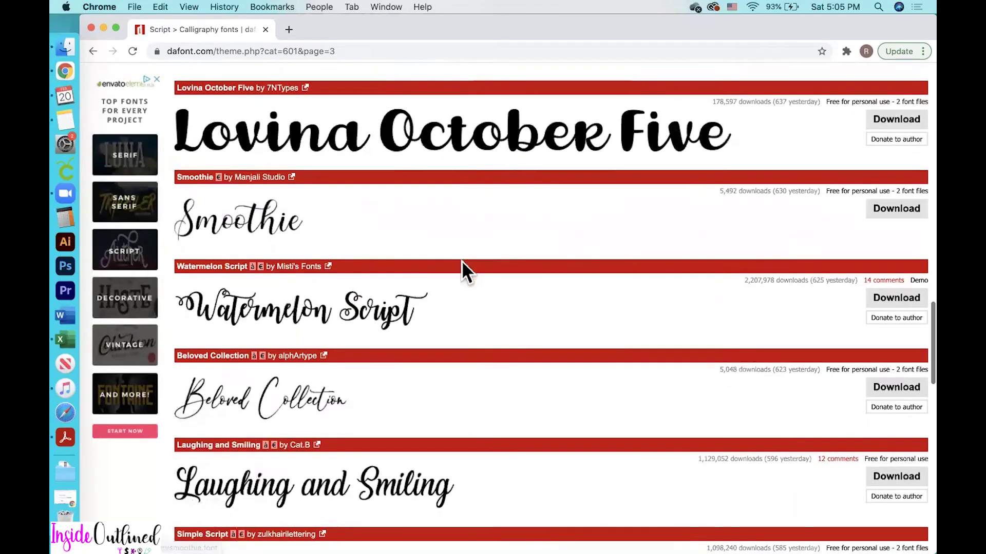
{"action": "scroll", "coordinate": [461, 261], "scroll_direction": "down", "scroll_amount": 6}
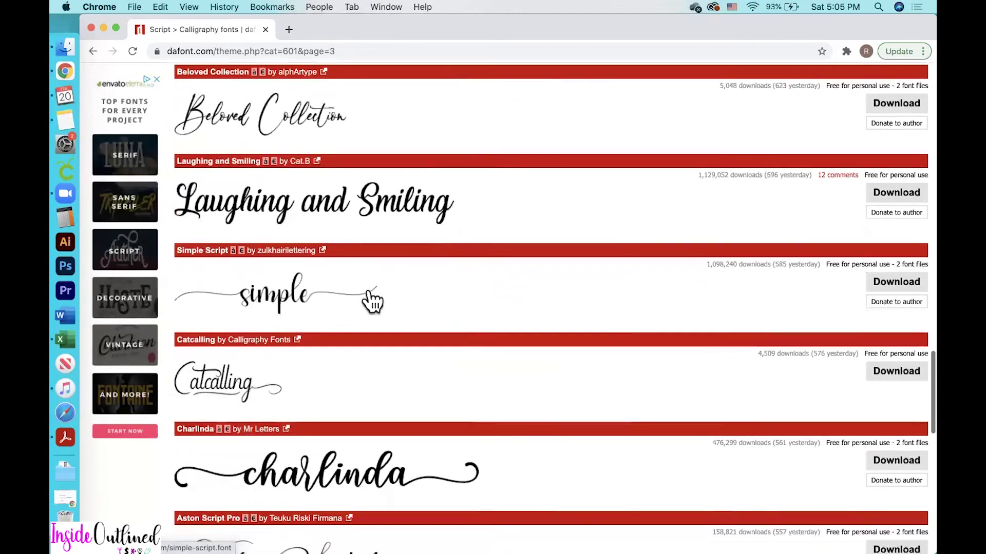
{"action": "scroll", "coordinate": [429, 308], "scroll_direction": "down", "scroll_amount": 5}
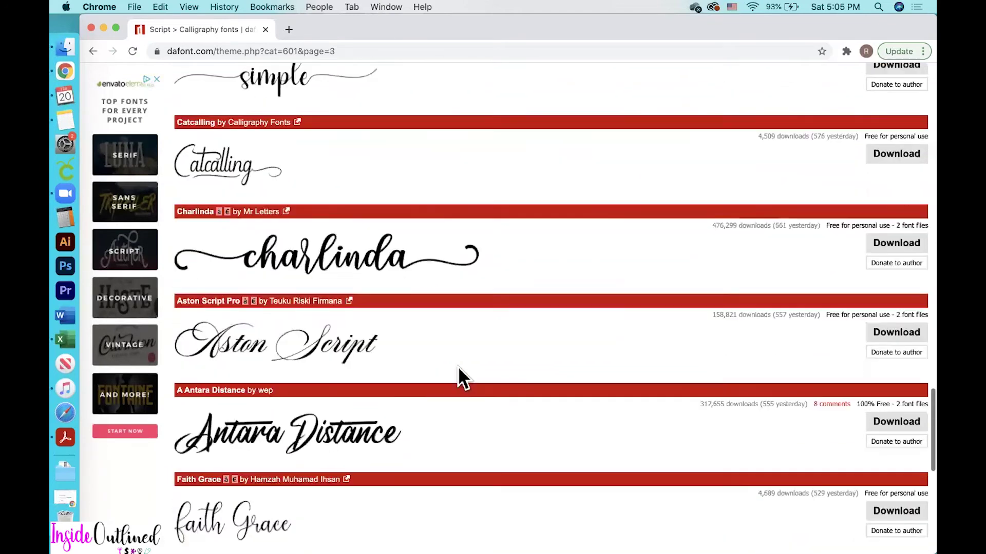
{"action": "scroll", "coordinate": [458, 369], "scroll_direction": "down", "scroll_amount": 1}
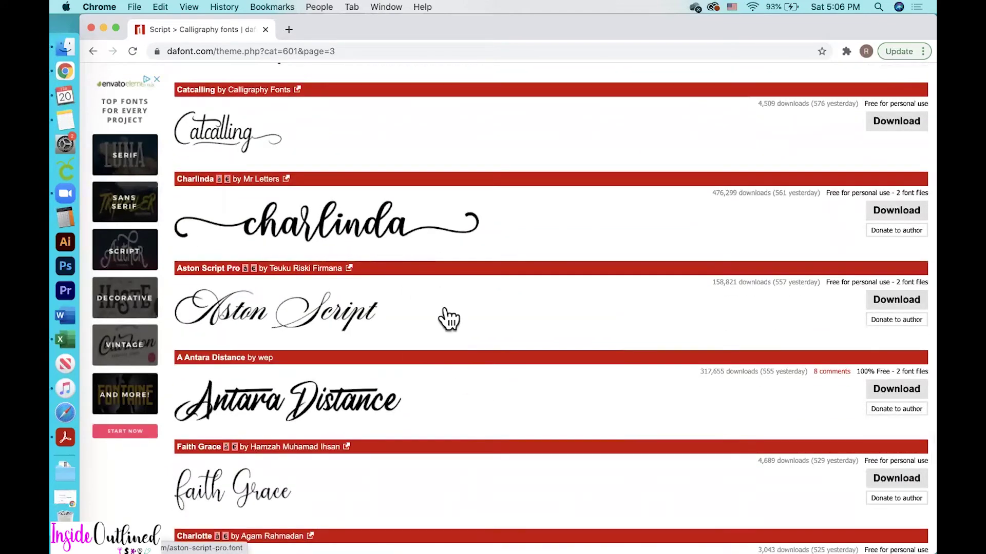
{"action": "scroll", "coordinate": [447, 316], "scroll_direction": "down", "scroll_amount": 7}
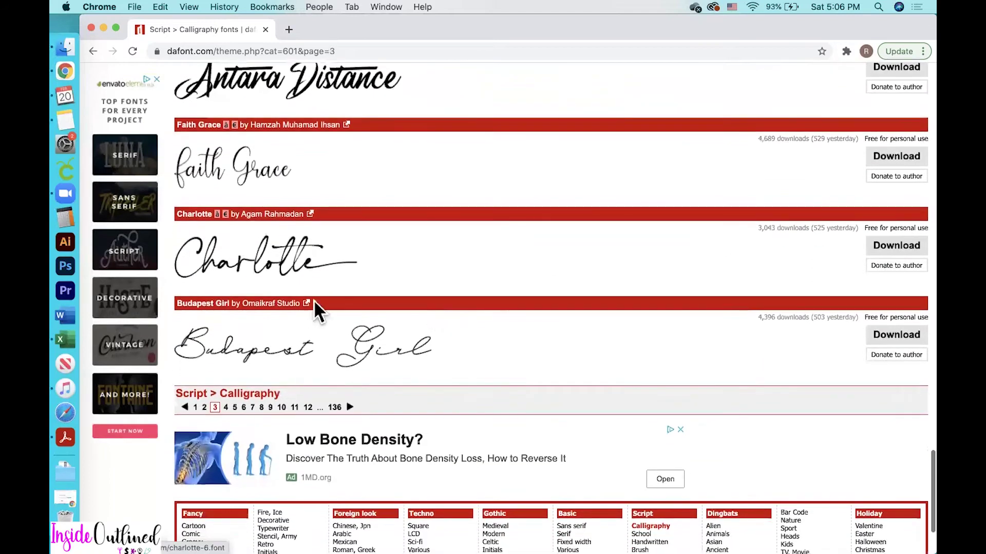
{"action": "left_click", "coordinate": [226, 407]}
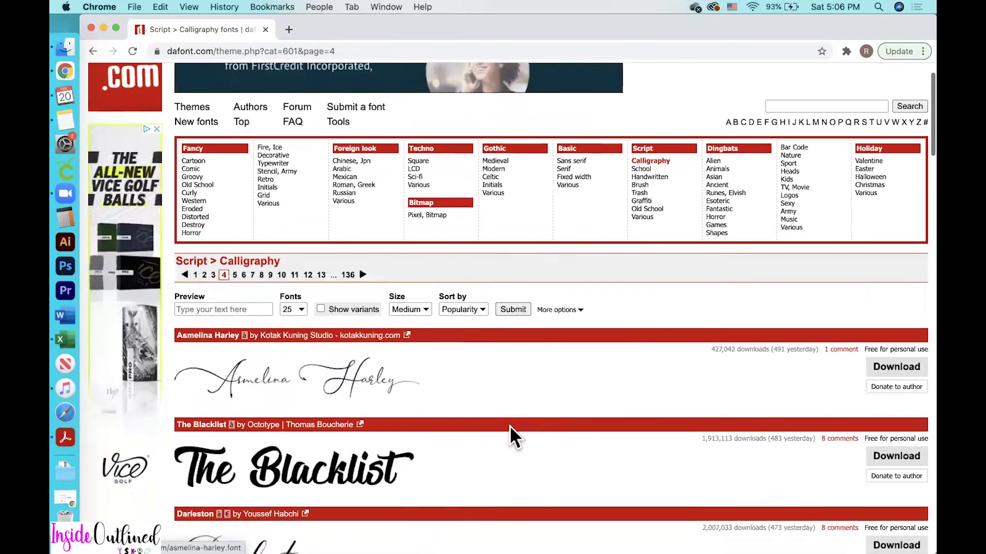
{"action": "scroll", "coordinate": [509, 427], "scroll_direction": "down", "scroll_amount": 5}
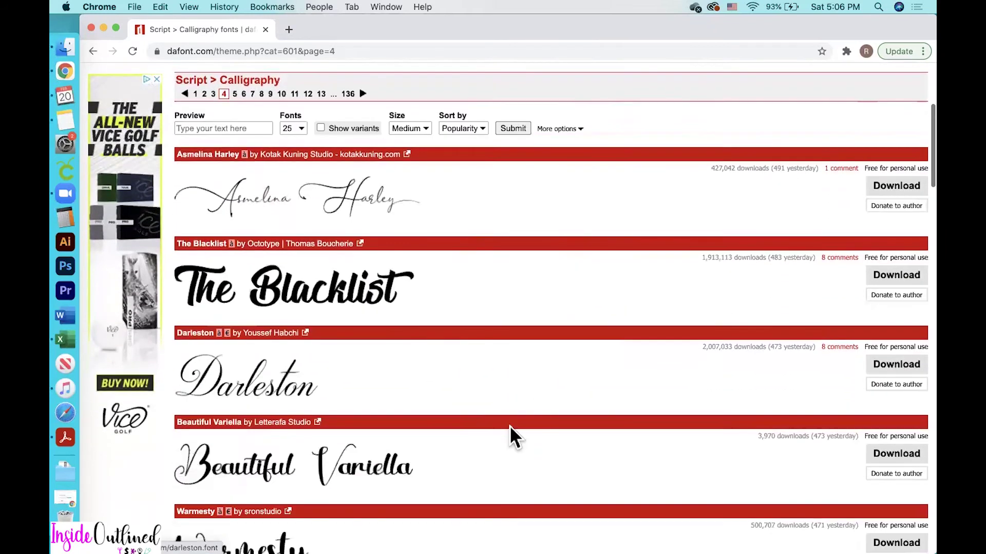
{"action": "scroll", "coordinate": [509, 426], "scroll_direction": "down", "scroll_amount": 3}
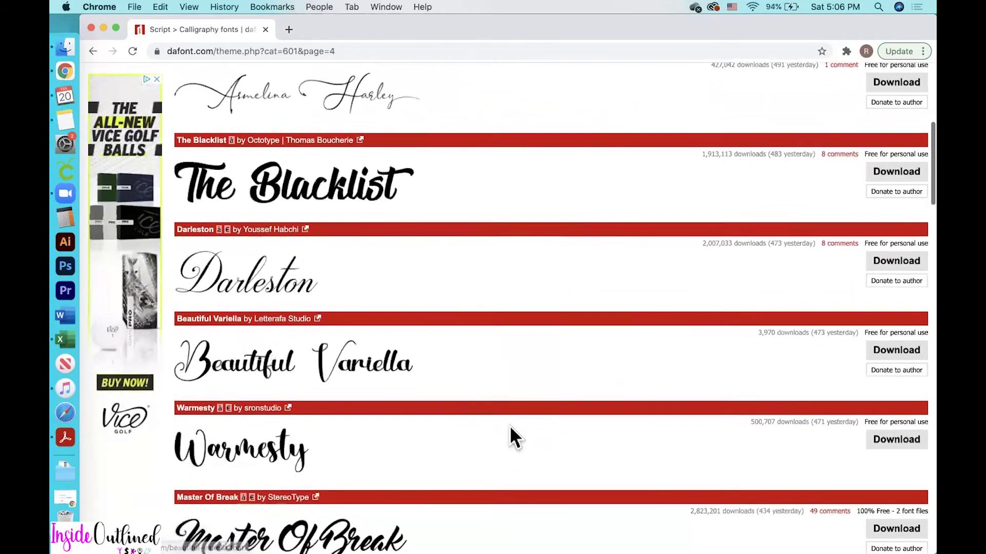
{"action": "scroll", "coordinate": [511, 429], "scroll_direction": "down", "scroll_amount": 6}
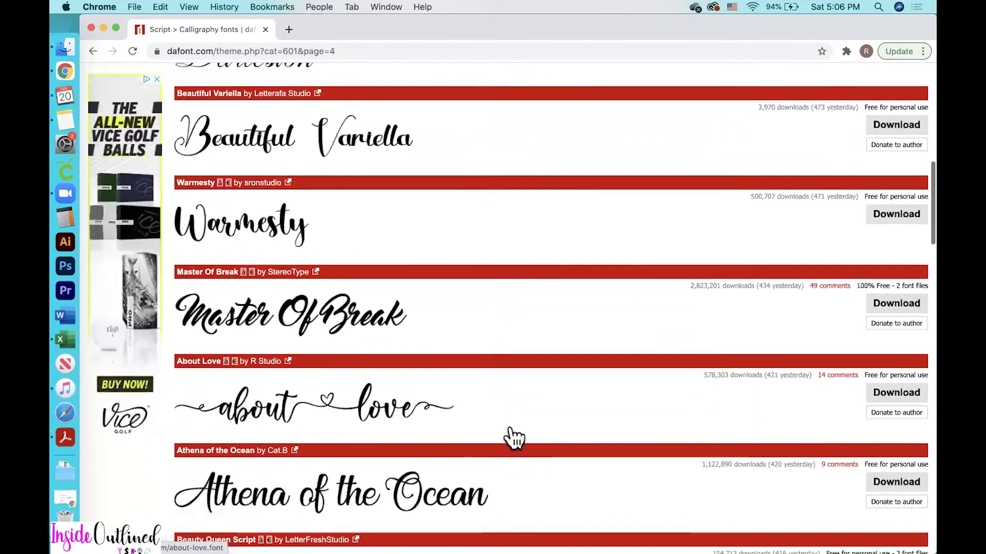
{"action": "scroll", "coordinate": [510, 429], "scroll_direction": "down", "scroll_amount": 3}
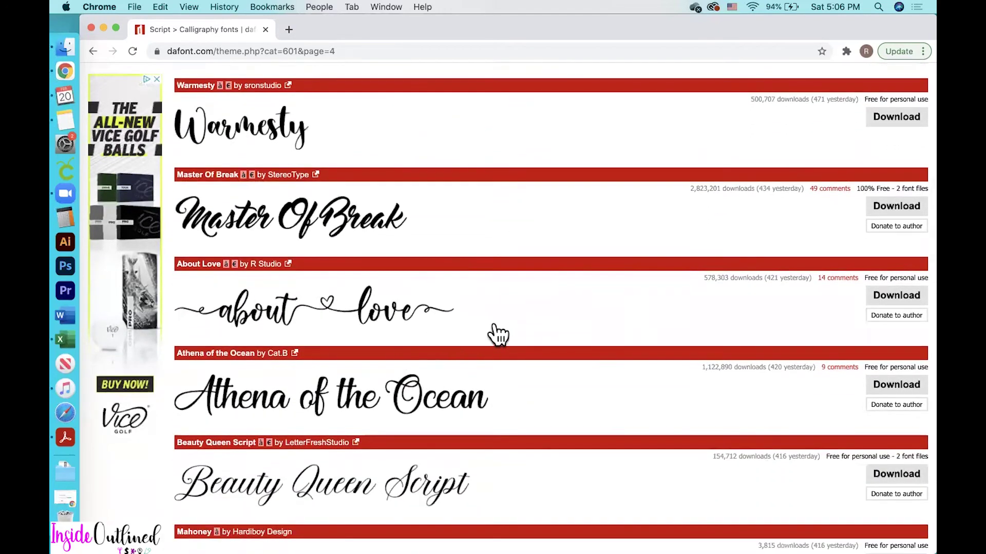
{"action": "scroll", "coordinate": [508, 324], "scroll_direction": "down", "scroll_amount": 5}
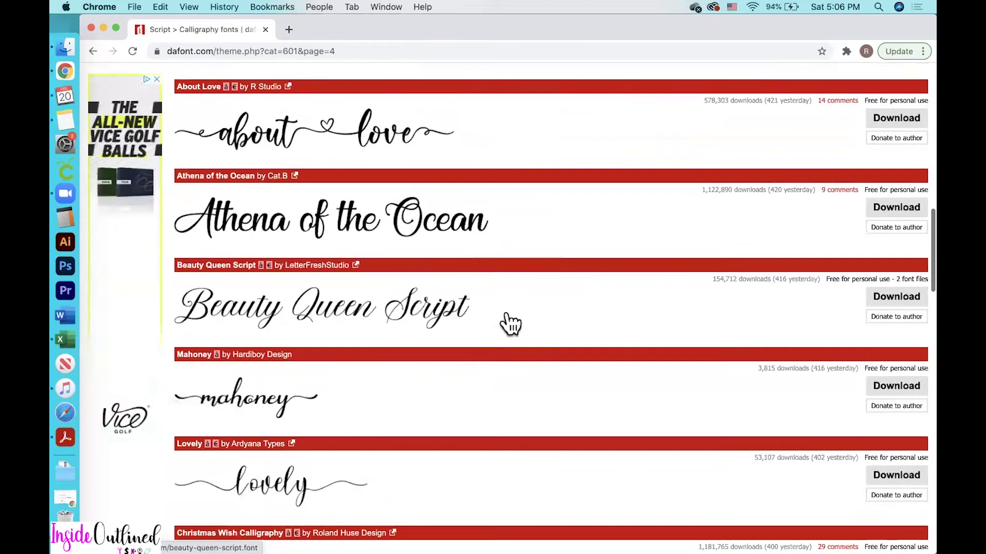
{"action": "scroll", "coordinate": [510, 324], "scroll_direction": "down", "scroll_amount": 12}
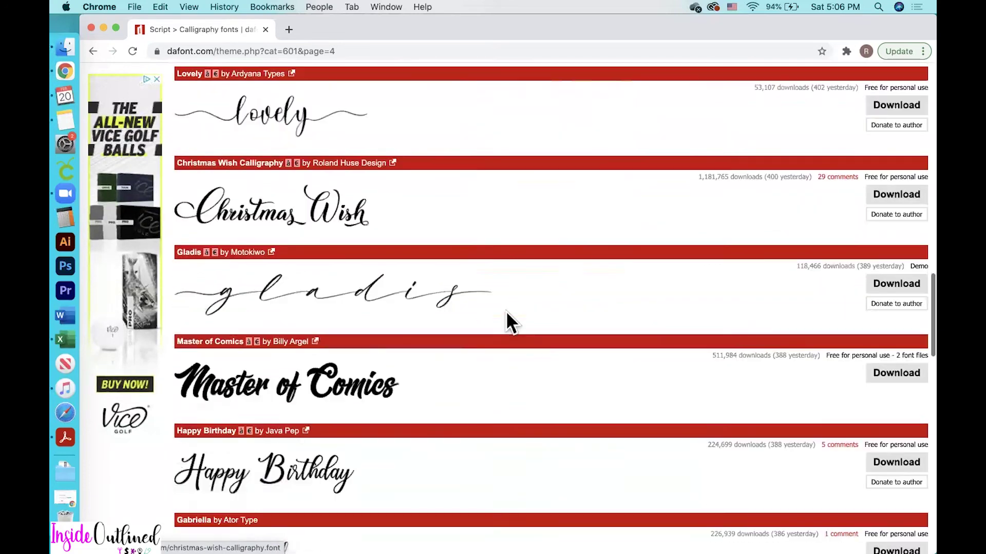
{"action": "scroll", "coordinate": [506, 310], "scroll_direction": "down", "scroll_amount": 6}
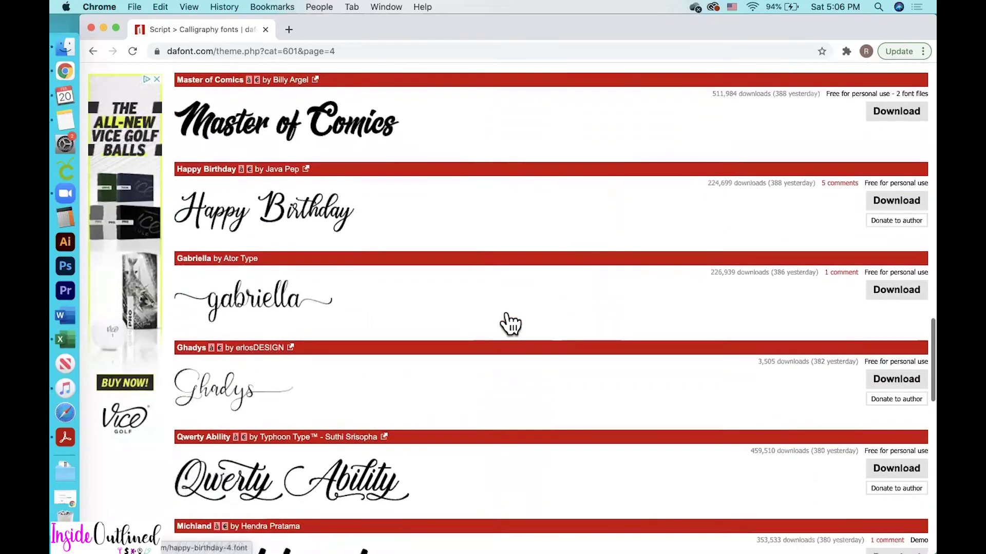
{"action": "scroll", "coordinate": [510, 323], "scroll_direction": "down", "scroll_amount": 2}
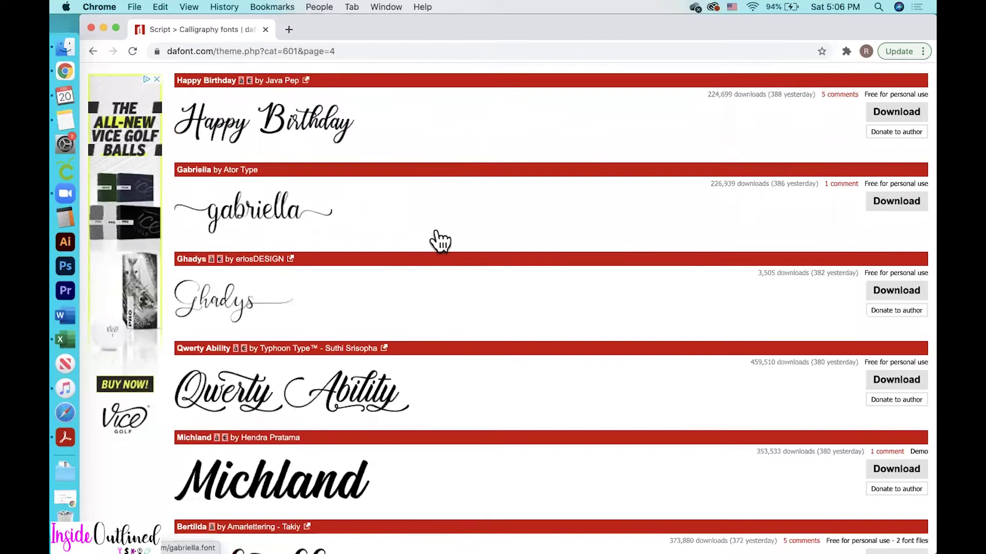
{"action": "scroll", "coordinate": [486, 347], "scroll_direction": "down", "scroll_amount": 6}
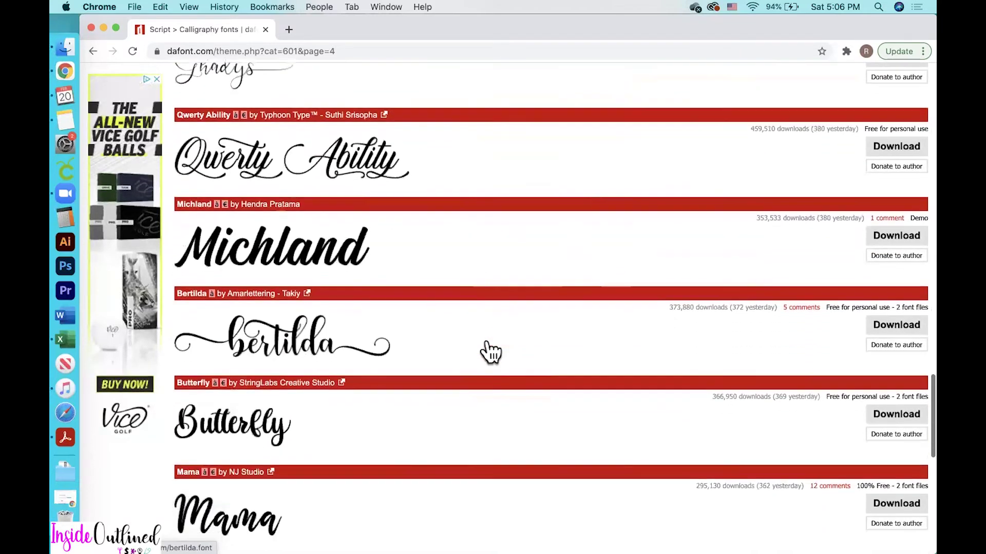
{"action": "scroll", "coordinate": [490, 352], "scroll_direction": "down", "scroll_amount": 8}
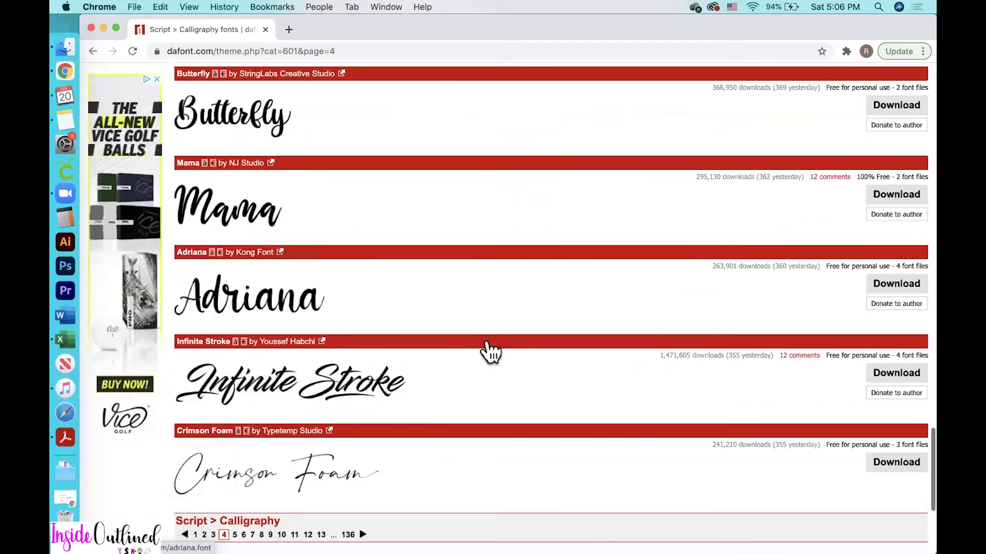
{"action": "scroll", "coordinate": [486, 338], "scroll_direction": "down", "scroll_amount": 1}
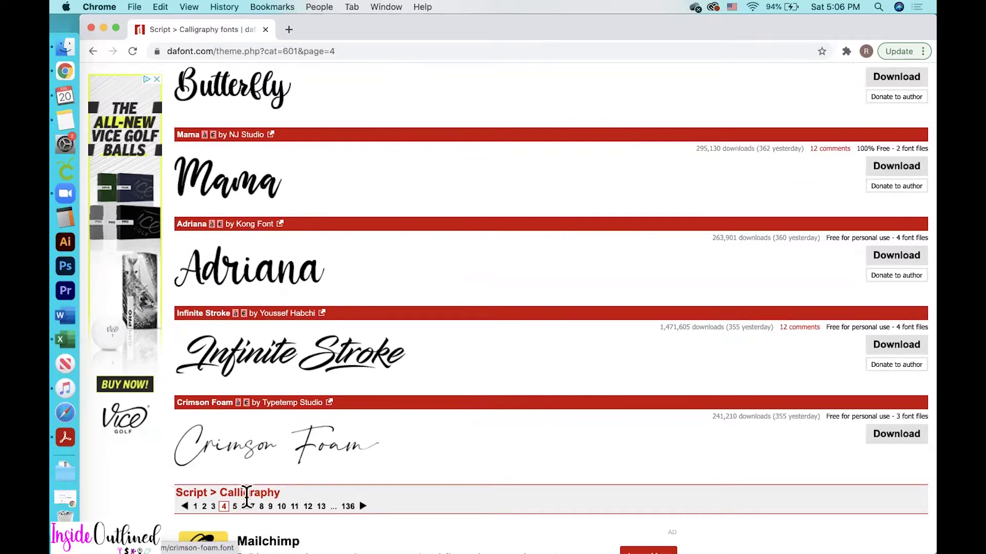
Step: Download the Sunshine font from page 3 as sunshine_2.zip into the Downloads folder
{"action": "left_click", "coordinate": [214, 507]}
{"action": "scroll", "coordinate": [334, 483], "scroll_direction": "down", "scroll_amount": 10}
{"action": "scroll", "coordinate": [339, 498], "scroll_direction": "down", "scroll_amount": 7}
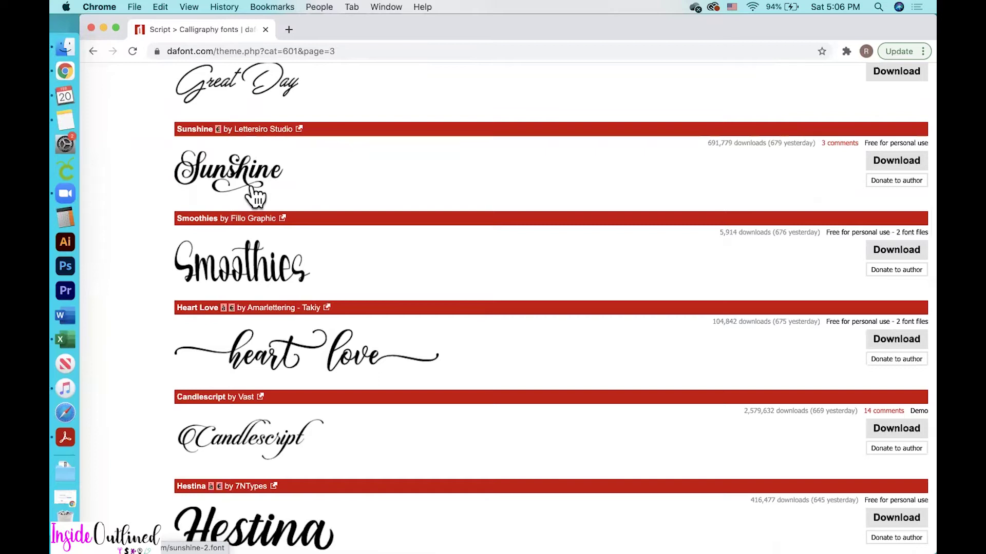
{"action": "left_click", "coordinate": [905, 165]}
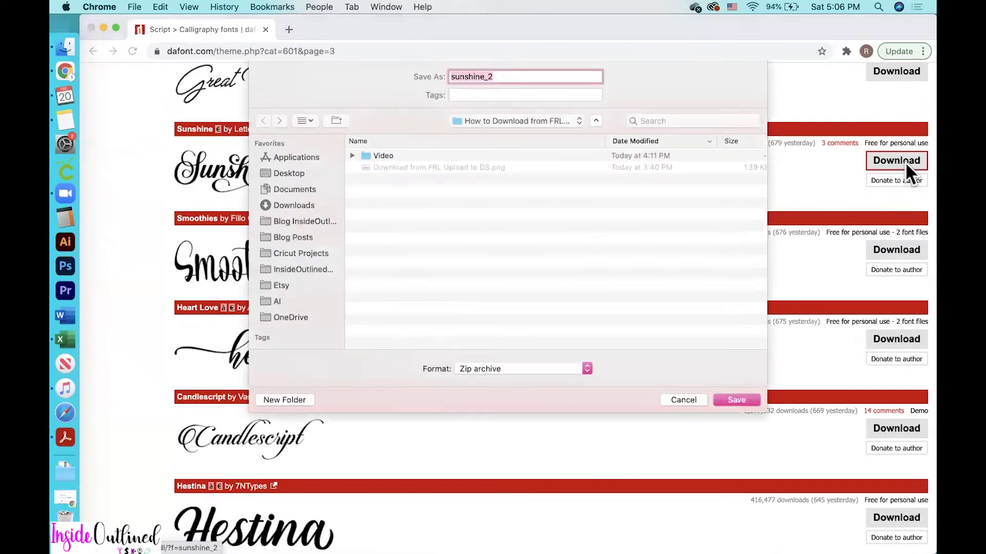
{"action": "left_click", "coordinate": [291, 208]}
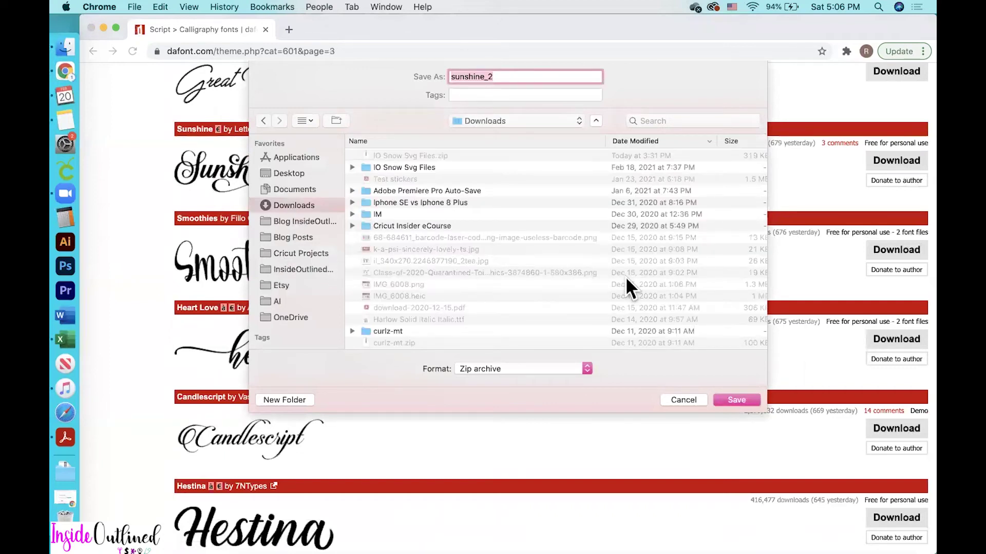
{"action": "left_click", "coordinate": [736, 400]}
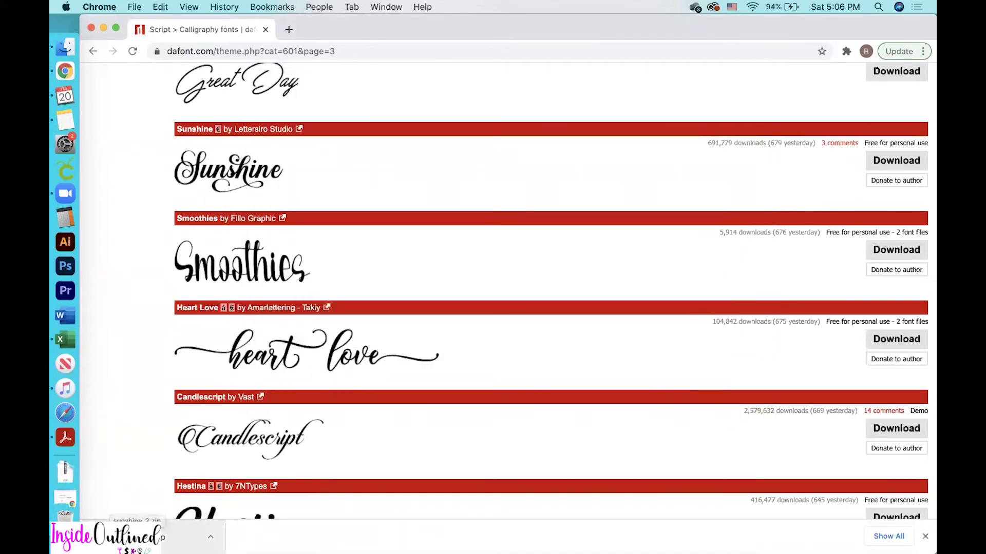
Step: Unzip the Sunshine download and open the sunshine_2 folder's LICENSE - PLEASE READ FIRST.pdf
{"action": "left_click", "coordinate": [129, 537]}
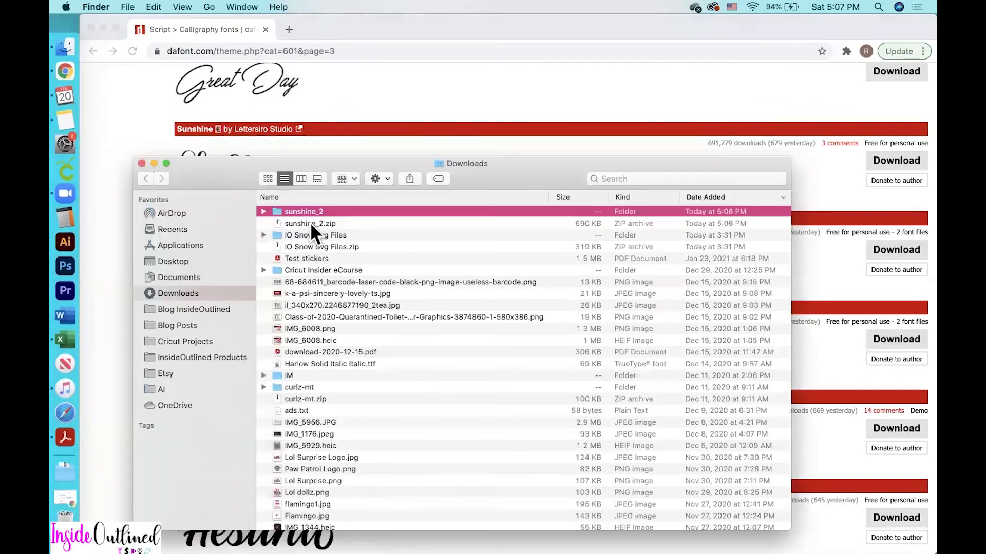
{"action": "double_click", "coordinate": [322, 212]}
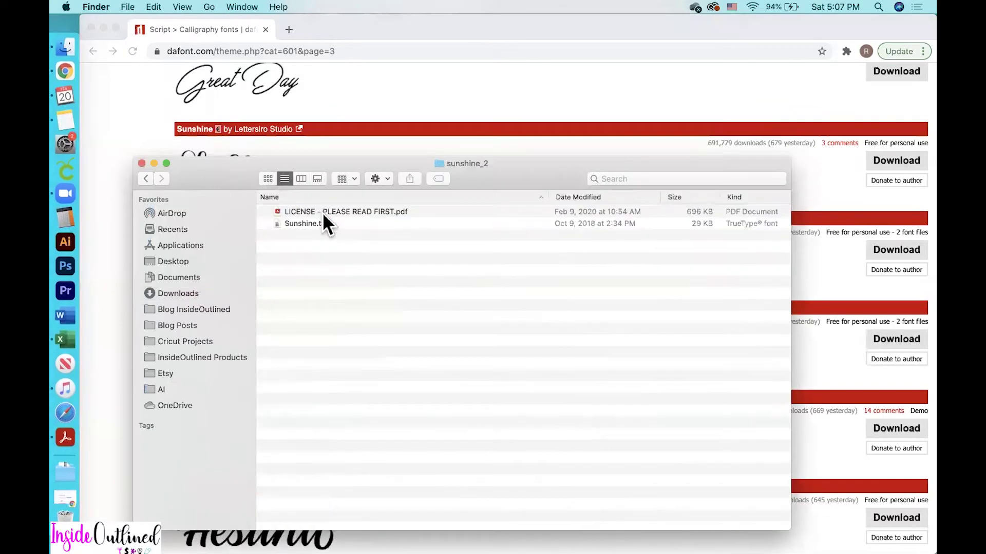
{"action": "left_click", "coordinate": [332, 210]}
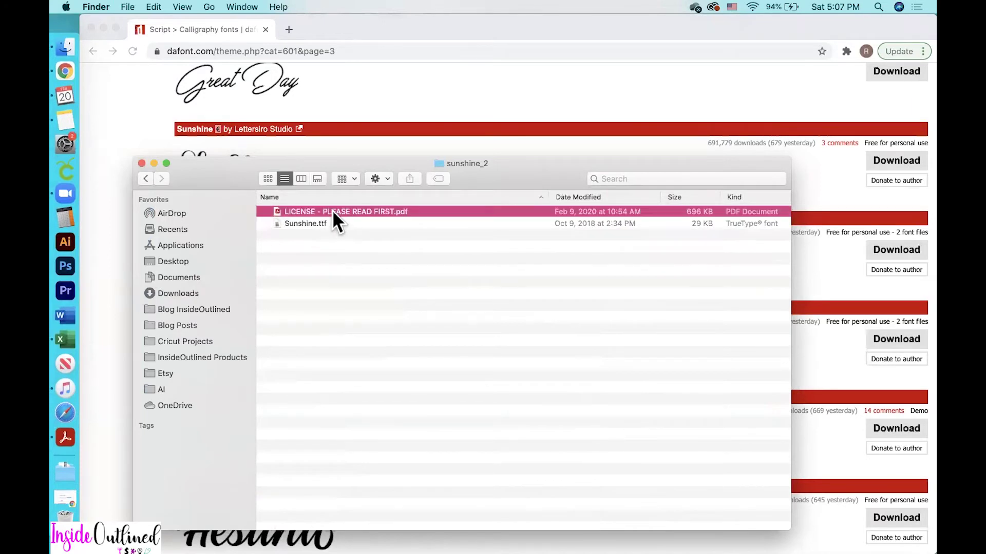
{"action": "double_click", "coordinate": [354, 210]}
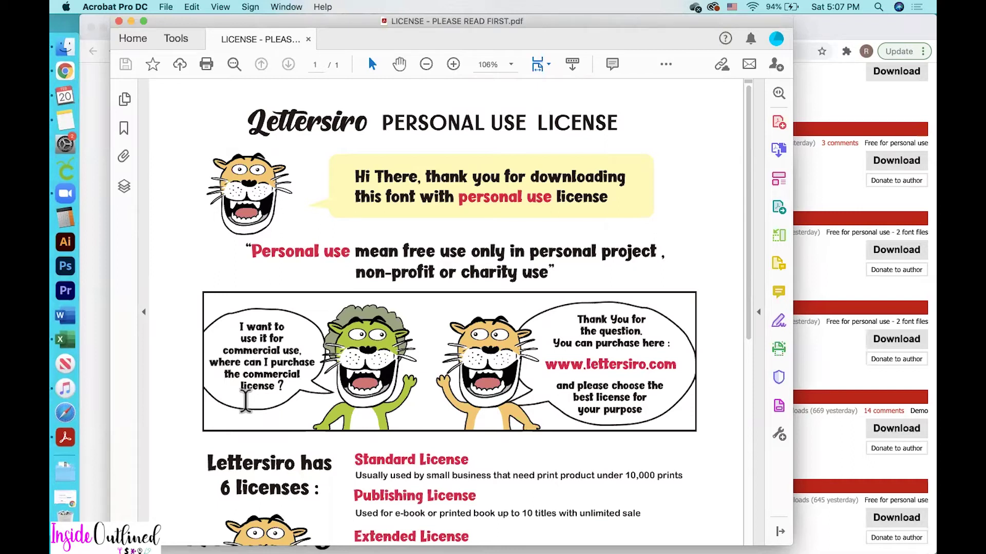
{"action": "scroll", "coordinate": [336, 213], "scroll_direction": "down", "scroll_amount": 1}
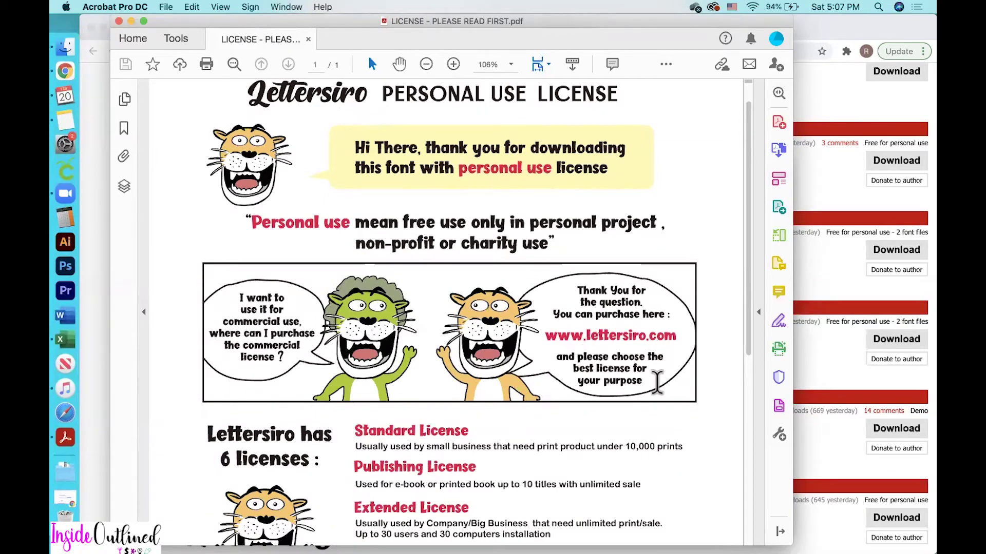
{"action": "scroll", "coordinate": [656, 380], "scroll_direction": "down", "scroll_amount": 3}
{"action": "scroll", "coordinate": [657, 382], "scroll_direction": "down", "scroll_amount": 4}
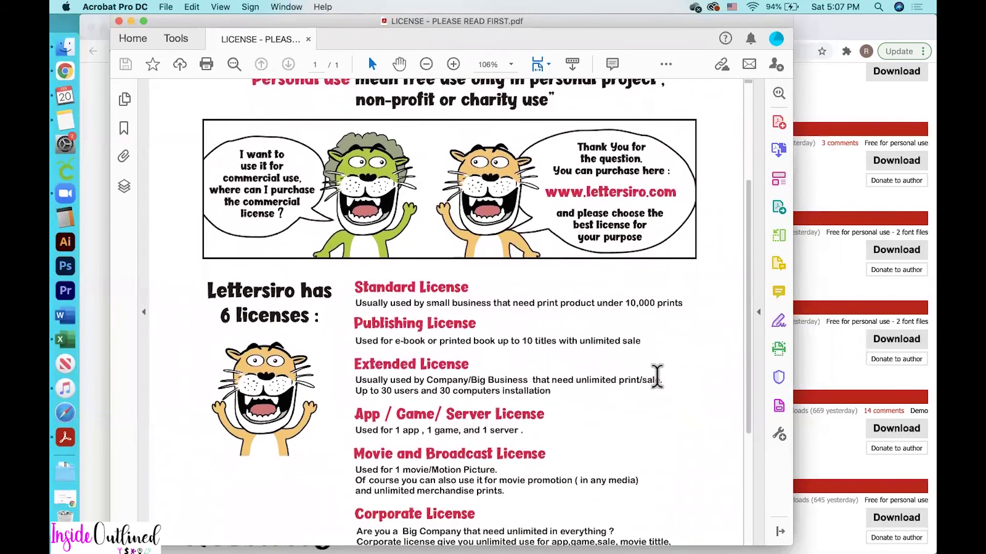
{"action": "scroll", "coordinate": [662, 390], "scroll_direction": "down", "scroll_amount": 2}
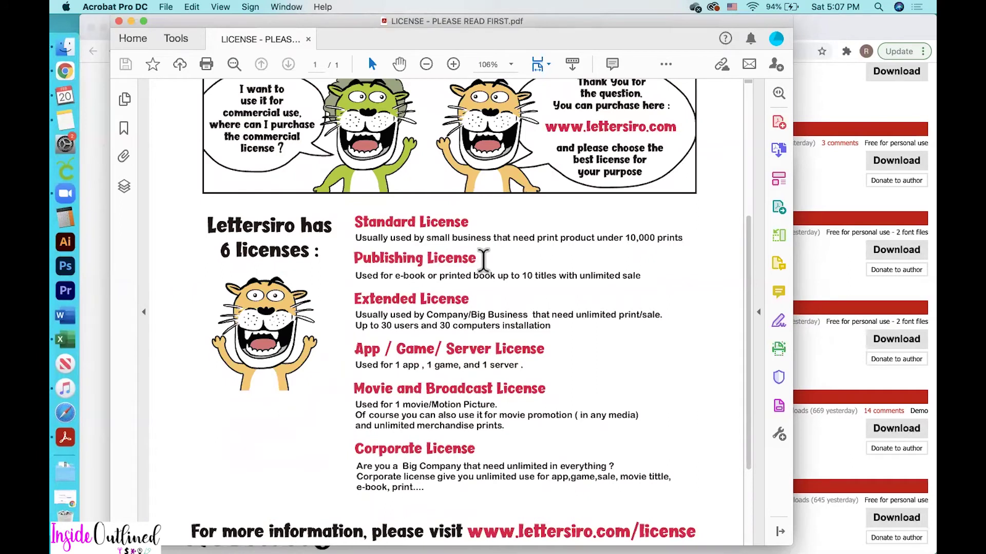
{"action": "scroll", "coordinate": [626, 370], "scroll_direction": "down", "scroll_amount": 5}
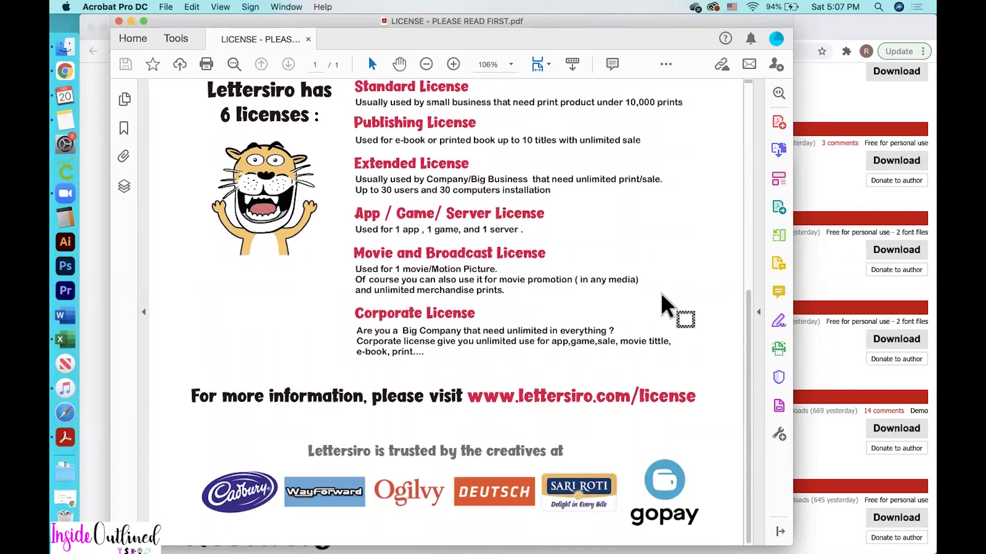
{"action": "scroll", "coordinate": [707, 344], "scroll_direction": "up", "scroll_amount": 14}
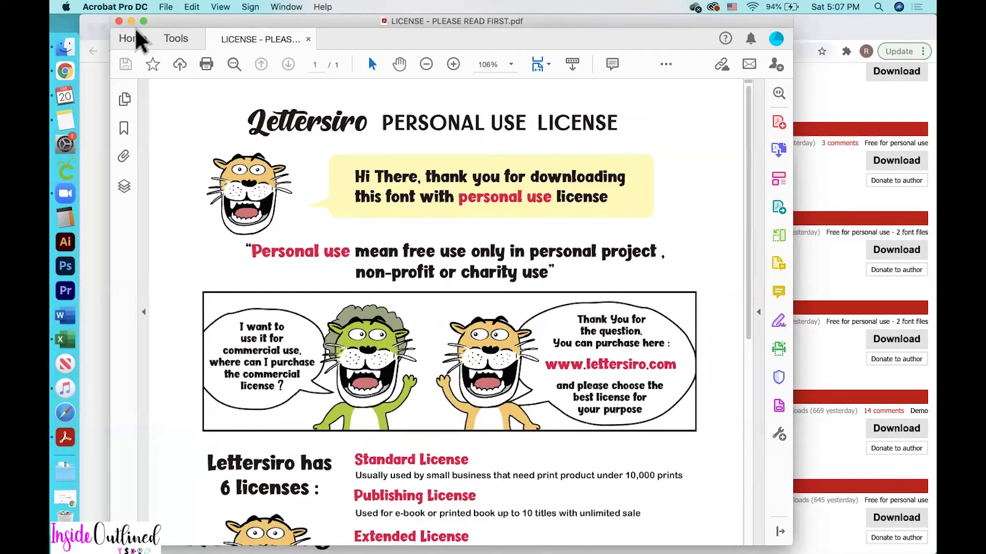
Step: Close the license PDF and preview Sunshine.ttf in Font Book
{"action": "left_click", "coordinate": [119, 21]}
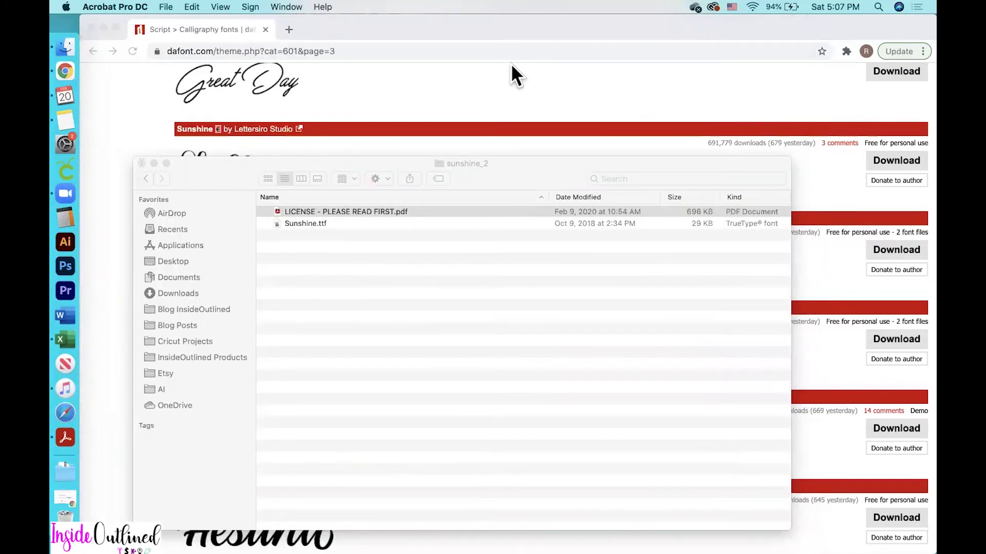
{"action": "double_click", "coordinate": [332, 223]}
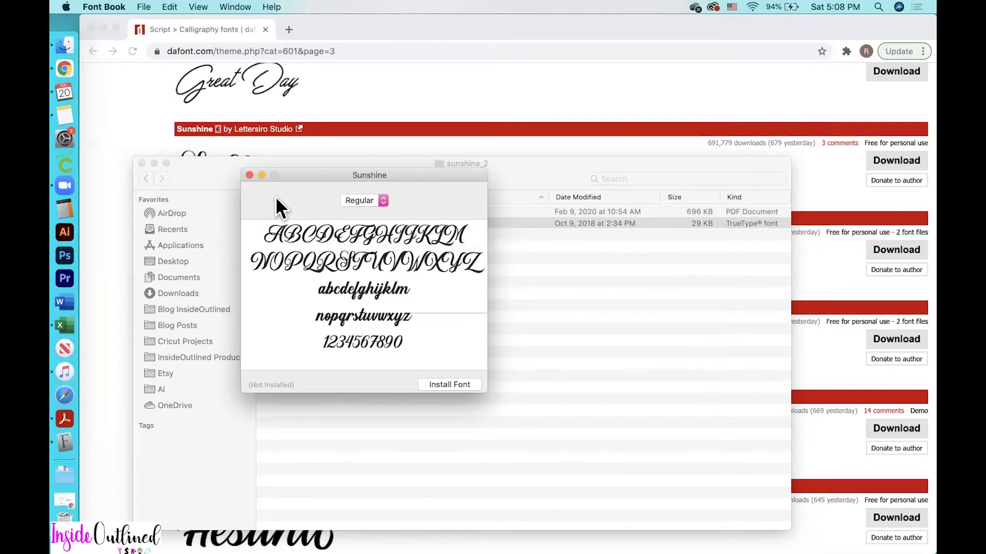
Step: Install the Sunshine font into Font Book's User collection
{"action": "left_click", "coordinate": [457, 385]}
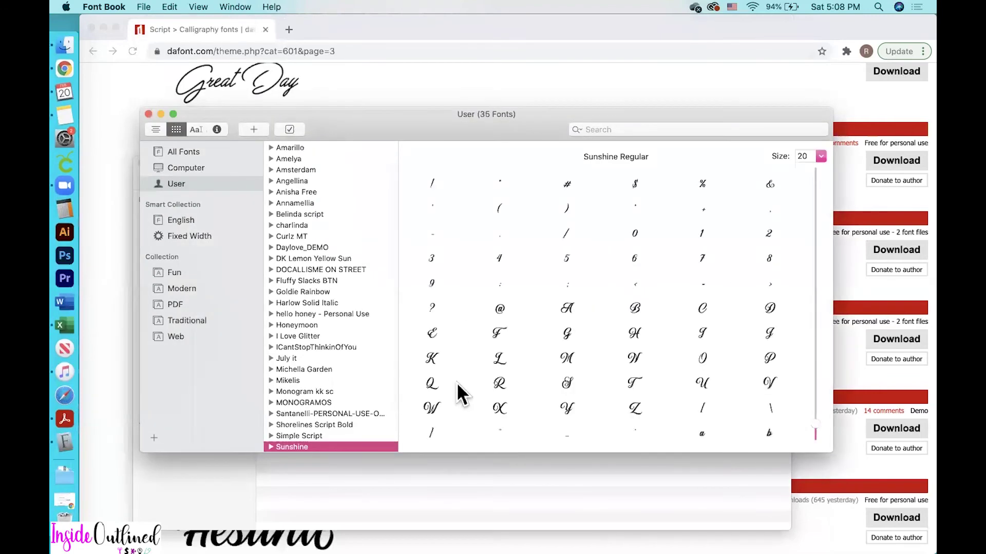
{"action": "scroll", "coordinate": [328, 376], "scroll_direction": "down", "scroll_amount": 3}
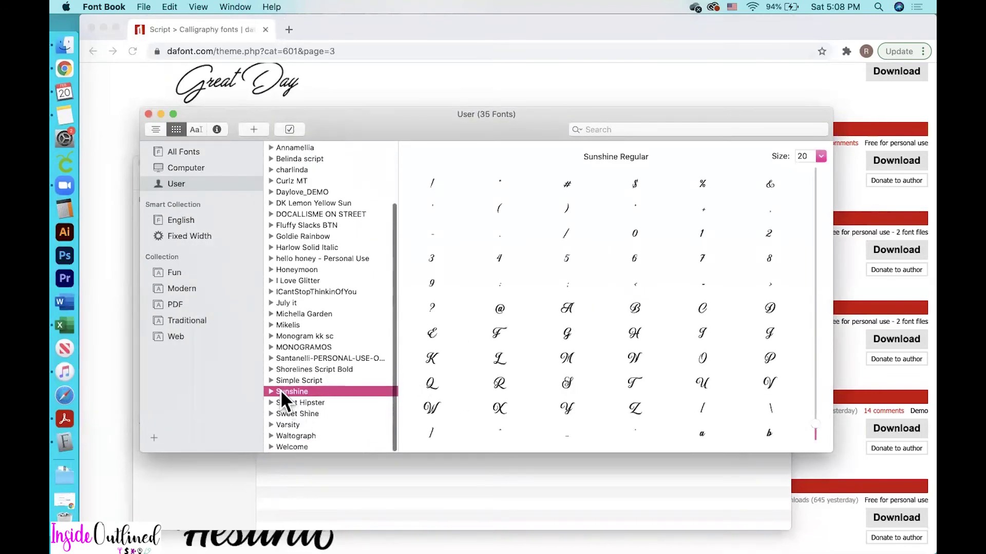
{"action": "scroll", "coordinate": [500, 368], "scroll_direction": "down", "scroll_amount": 5}
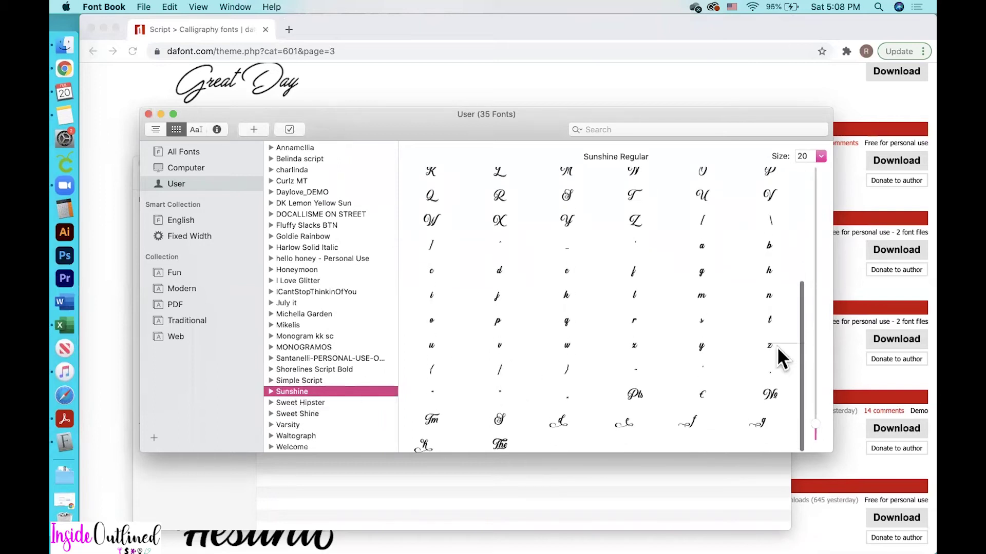
Step: Show the Sunshine glyphs at size 48 and scroll through the full glyph grid
{"action": "left_click", "coordinate": [821, 157]}
{"action": "scroll", "coordinate": [806, 229], "scroll_direction": "down", "scroll_amount": 3}
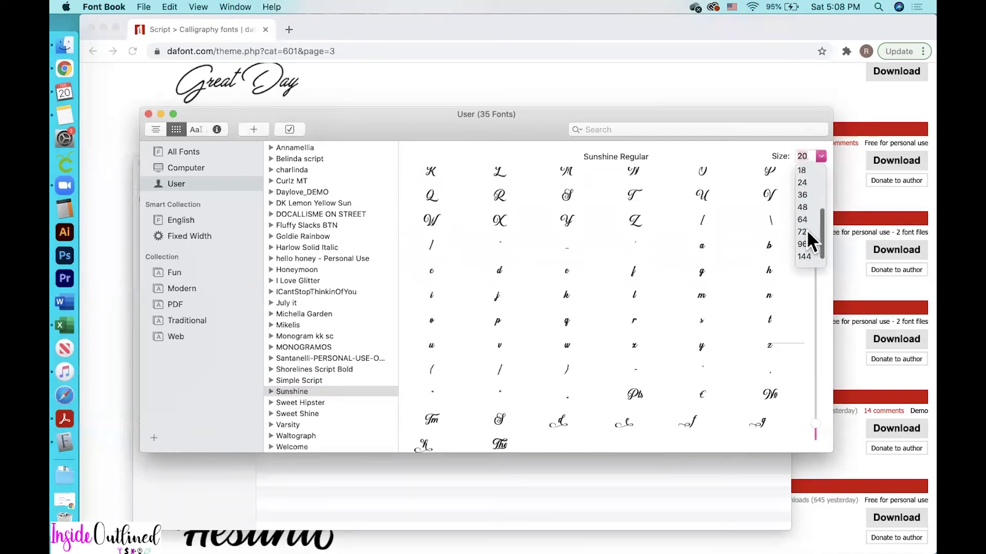
{"action": "left_click", "coordinate": [804, 209]}
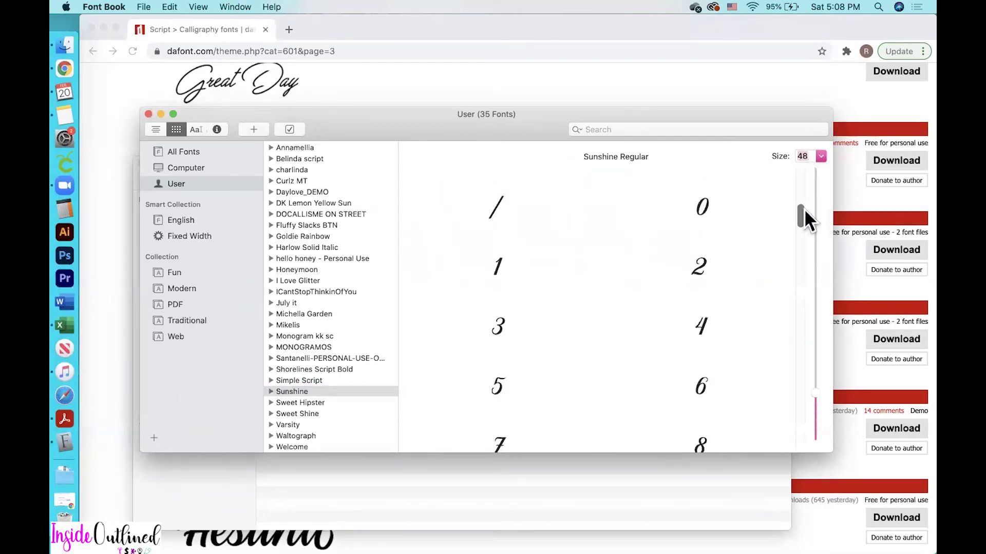
{"action": "scroll", "coordinate": [741, 317], "scroll_direction": "down", "scroll_amount": 5}
{"action": "scroll", "coordinate": [741, 317], "scroll_direction": "down", "scroll_amount": 10}
{"action": "scroll", "coordinate": [740, 315], "scroll_direction": "down", "scroll_amount": 10}
{"action": "scroll", "coordinate": [740, 315], "scroll_direction": "down", "scroll_amount": 8}
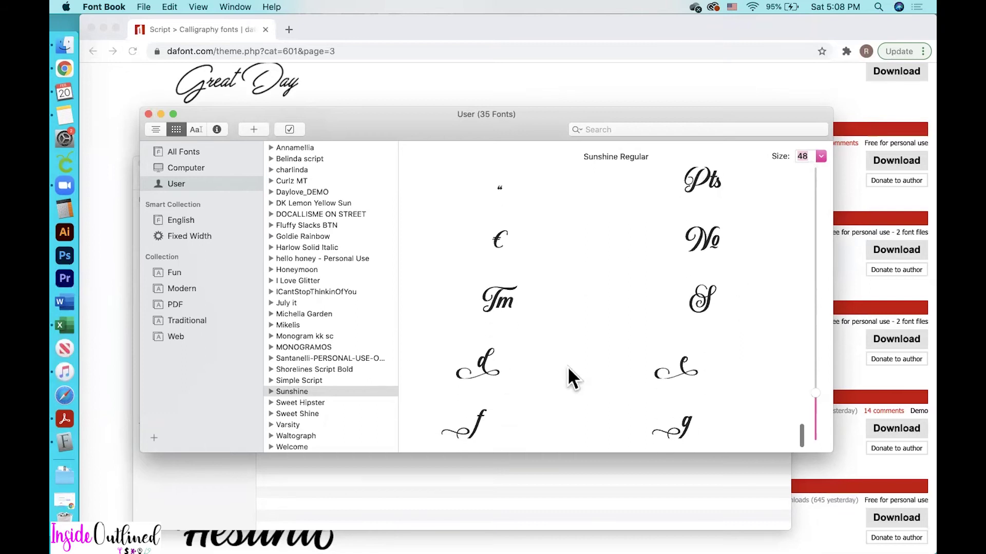
{"action": "scroll", "coordinate": [568, 366], "scroll_direction": "down", "scroll_amount": 2}
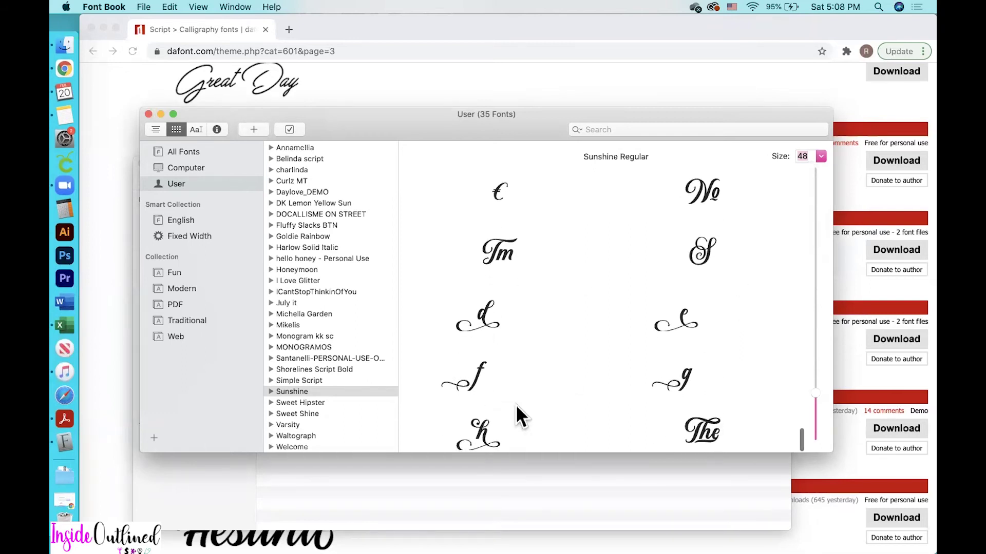
{"action": "scroll", "coordinate": [515, 405], "scroll_direction": "up", "scroll_amount": 8}
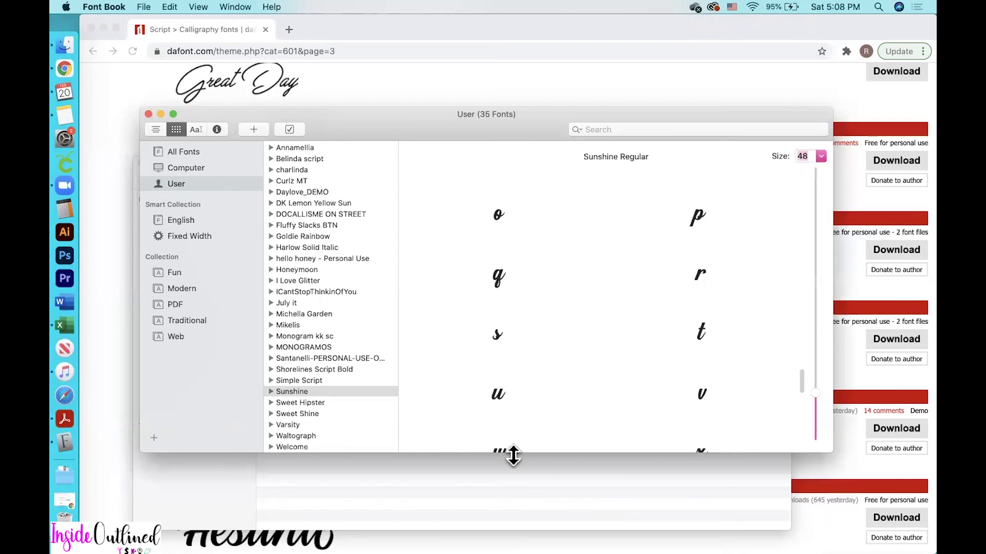
{"action": "scroll", "coordinate": [547, 296], "scroll_direction": "up", "scroll_amount": 15}
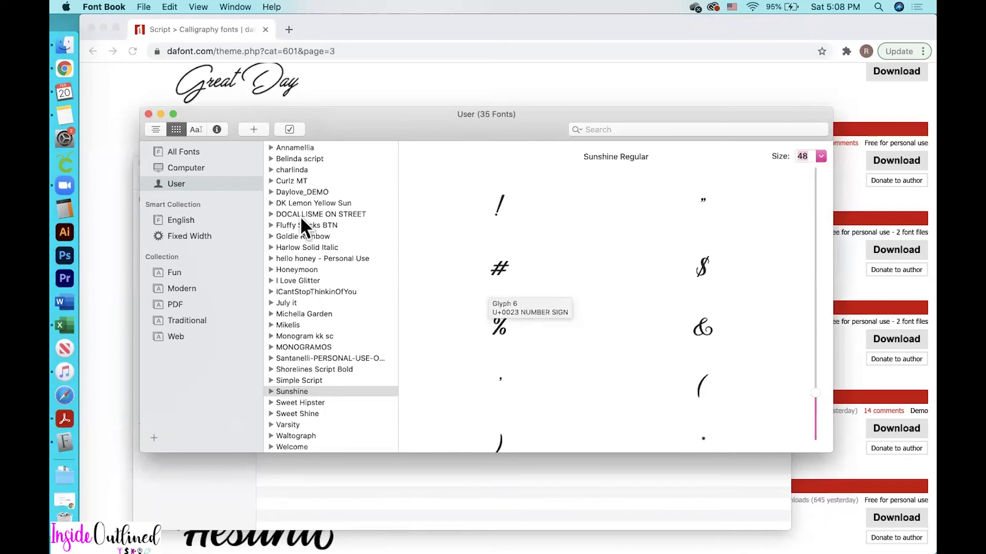
Step: Start a new maximized Cricut Design Space project with a text layer reading 'Hello Byrd'
{"action": "left_click", "coordinate": [62, 163]}
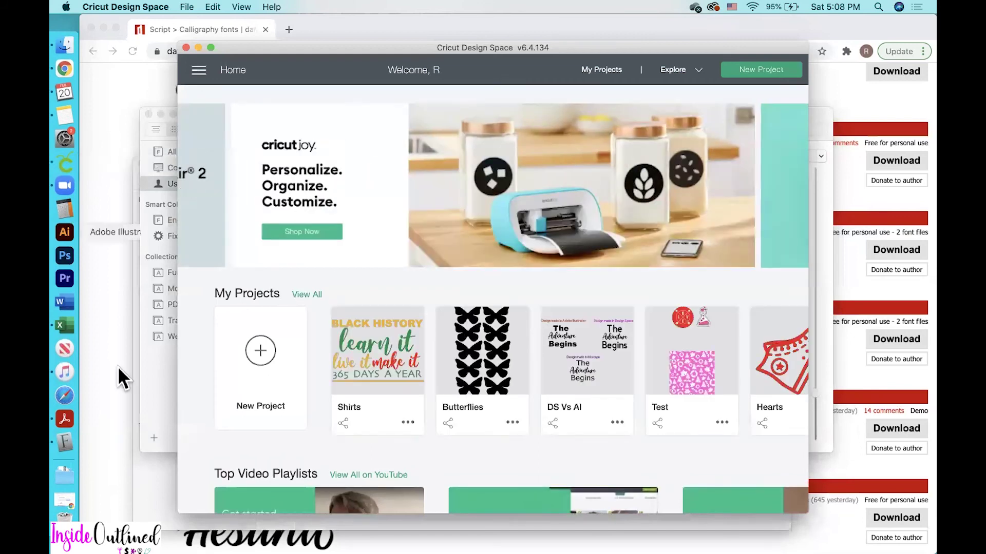
{"action": "left_click", "coordinate": [271, 368]}
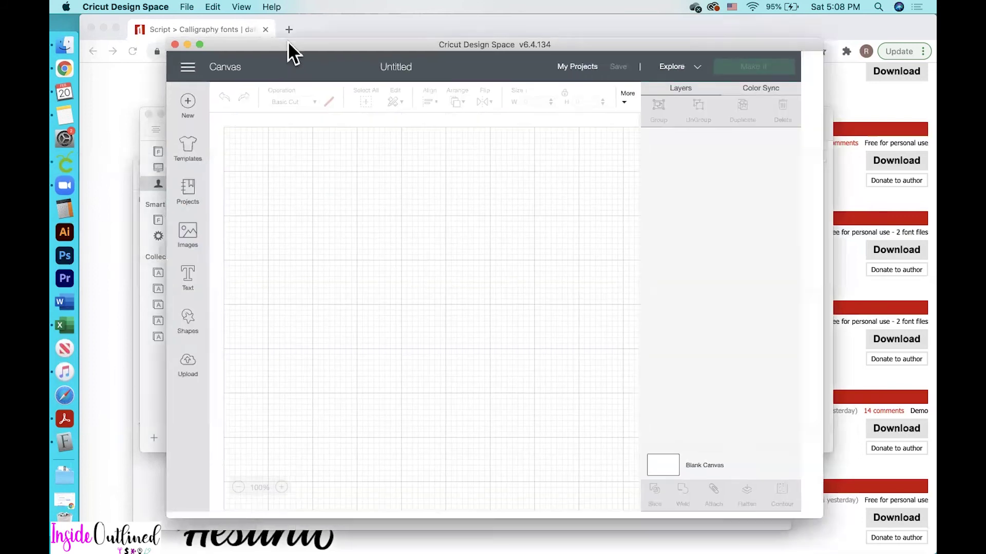
{"action": "double_click", "coordinate": [287, 42]}
{"action": "left_click", "coordinate": [100, 265]}
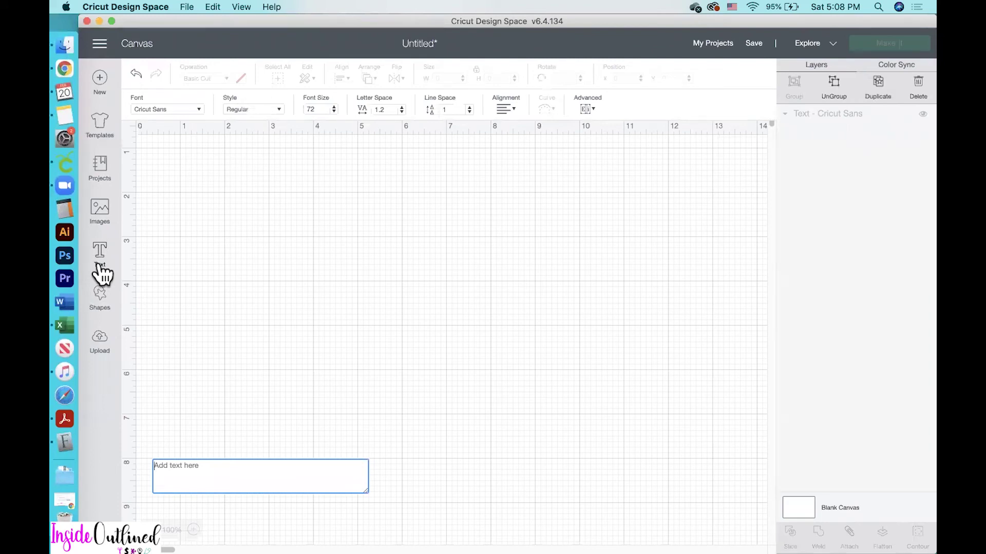
{"action": "type", "text": "Hel"}
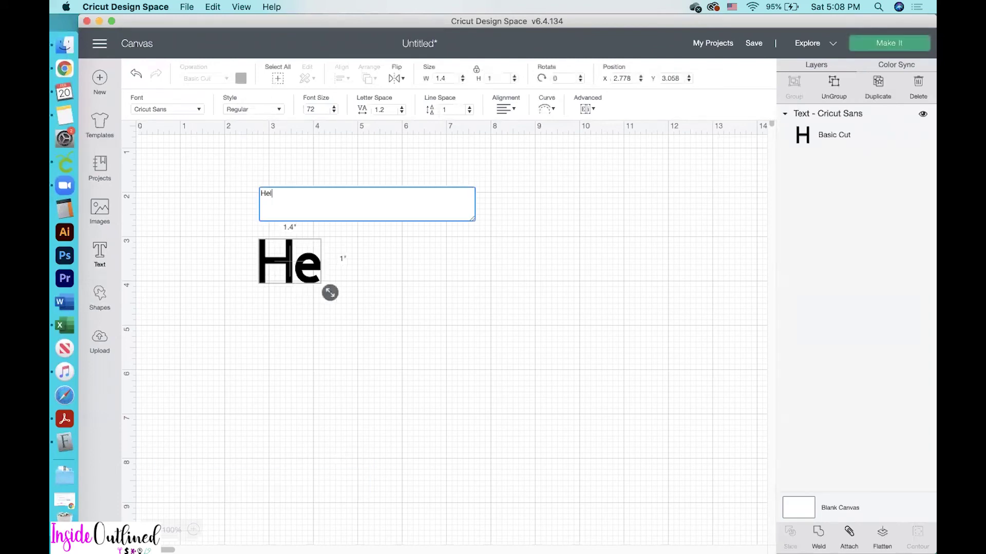
{"action": "type", "text": "lo Byrd"}
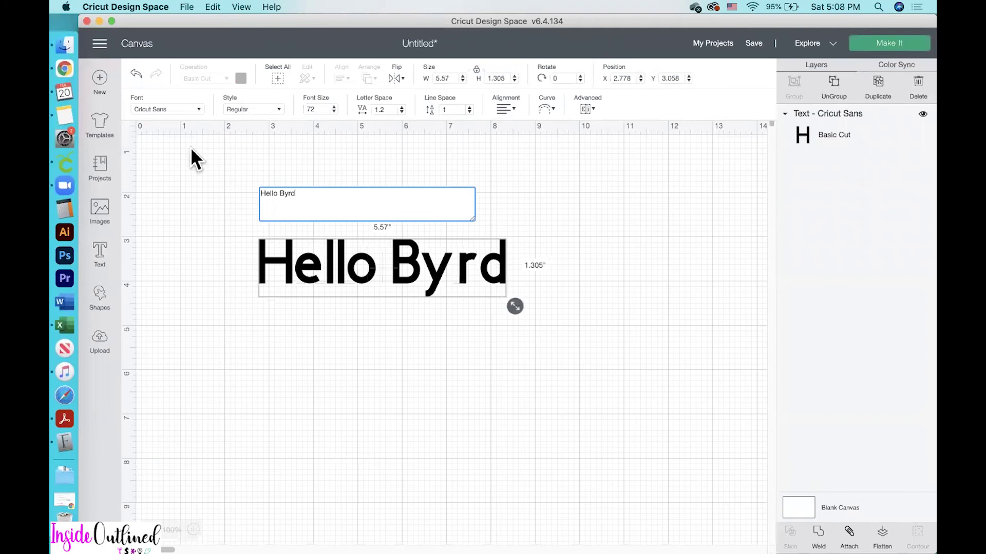
Step: Apply the installed Sunshine font to Hello Byrd, scale it to about 11 inches wide, and shift it left
{"action": "left_click", "coordinate": [195, 109]}
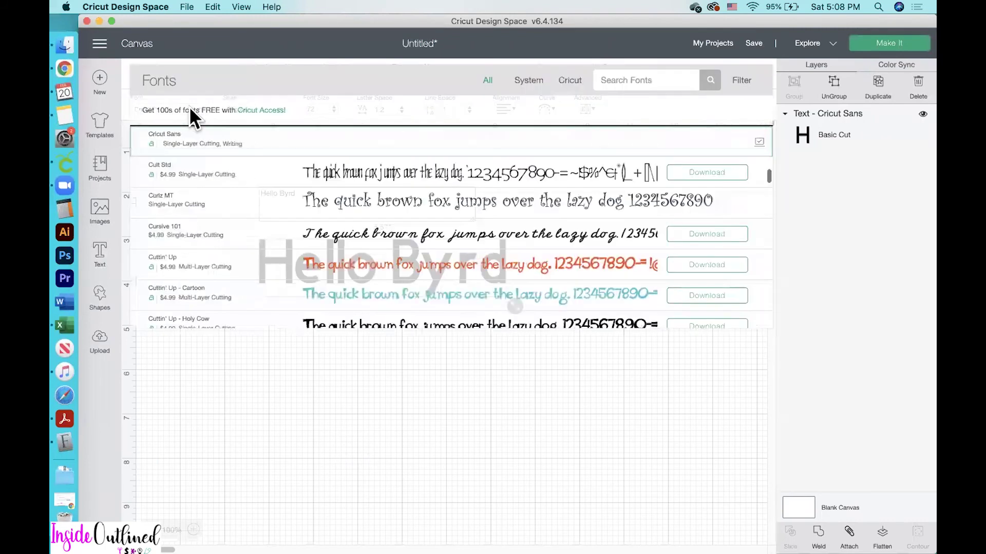
{"action": "left_click", "coordinate": [540, 93]}
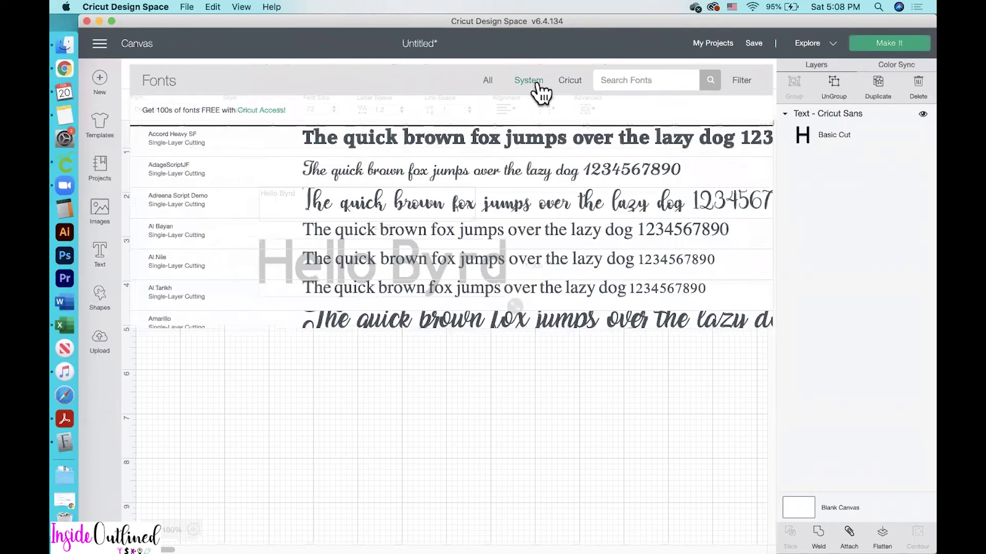
{"action": "type", "text": "sunshine"}
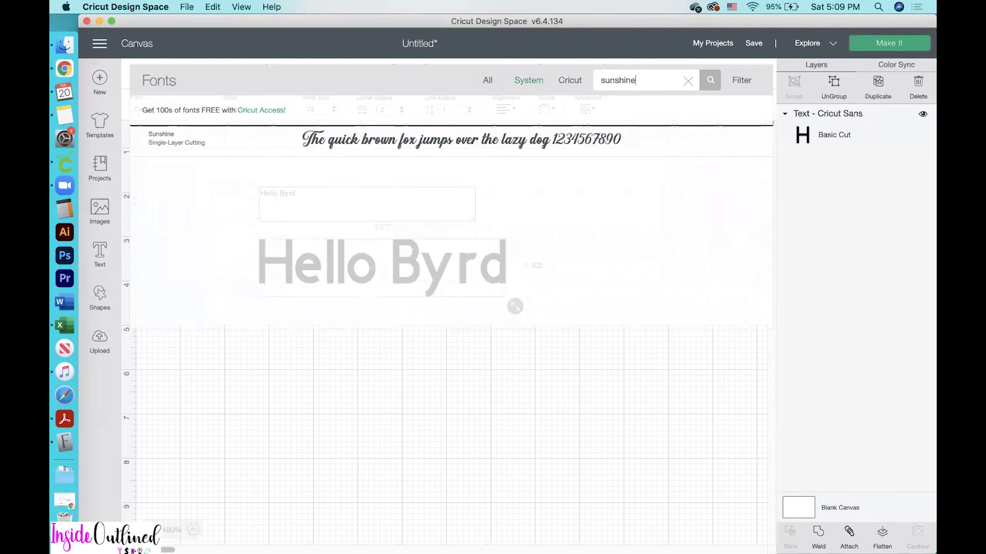
{"action": "left_click", "coordinate": [456, 137]}
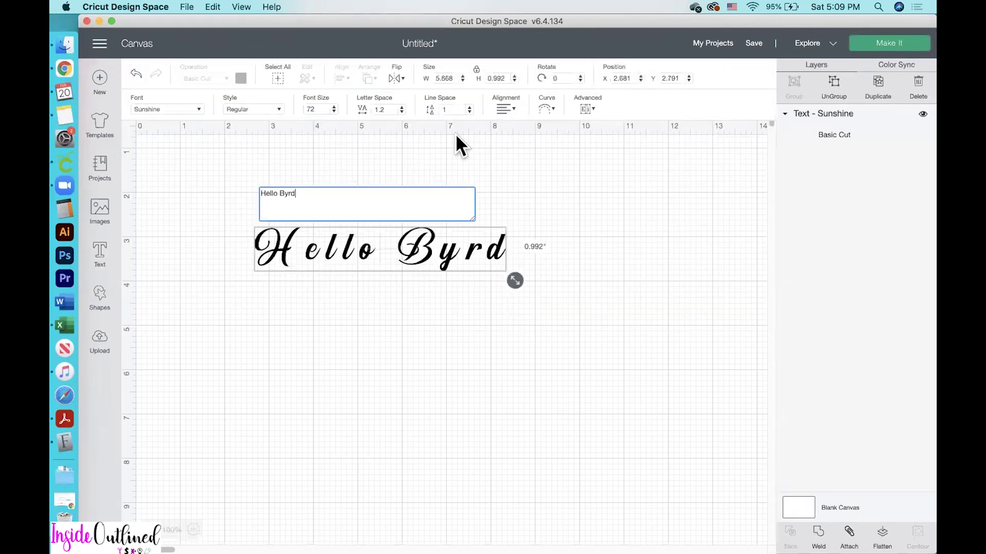
{"action": "left_click_drag", "start_coordinate": [516, 286], "coordinate": [631, 322]}
{"action": "left_click_drag", "start_coordinate": [632, 286], "coordinate": [572, 290]}
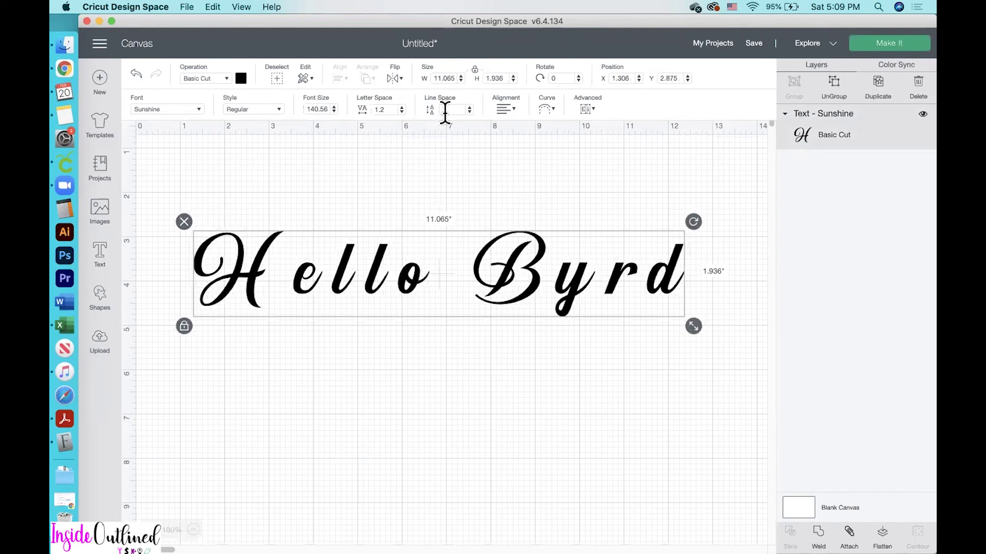
Step: Step Hello Byrd's letter spacing down to -0.8, narrowing the text to 8.254 inches wide
{"action": "left_click", "coordinate": [402, 111]}
{"action": "left_click", "coordinate": [402, 112]}
{"action": "left_click", "coordinate": [402, 112]}
{"action": "left_click", "coordinate": [402, 112]}
{"action": "left_click", "coordinate": [401, 111]}
{"action": "left_click", "coordinate": [401, 112]}
{"action": "left_click", "coordinate": [401, 112]}
{"action": "left_click", "coordinate": [401, 112]}
{"action": "left_click", "coordinate": [402, 112]}
{"action": "left_click", "coordinate": [402, 112]}
{"action": "left_click", "coordinate": [402, 112]}
{"action": "left_click", "coordinate": [402, 112]}
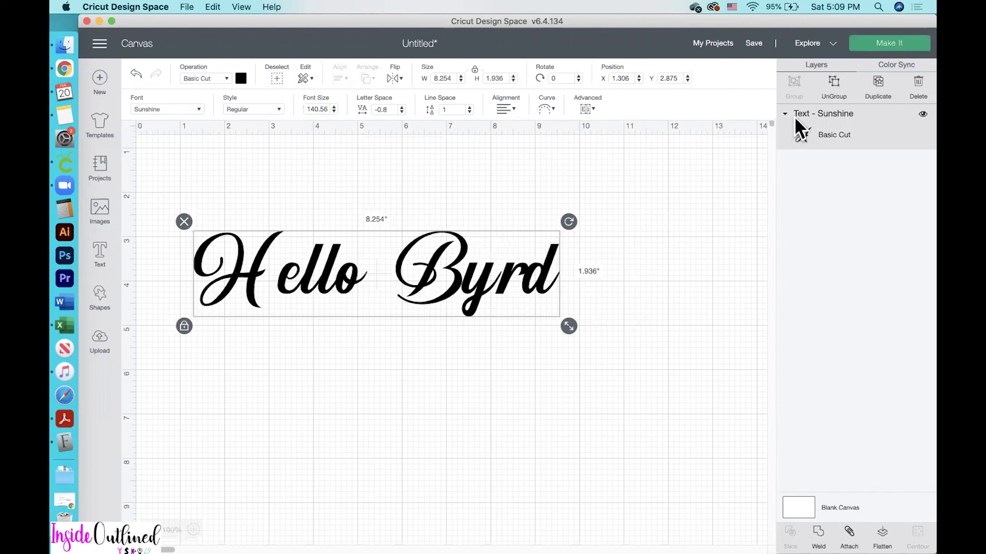
Step: Ungroup Hello Byrd into letter layers, then ungroup the Hello letters as well
{"action": "left_click", "coordinate": [836, 95]}
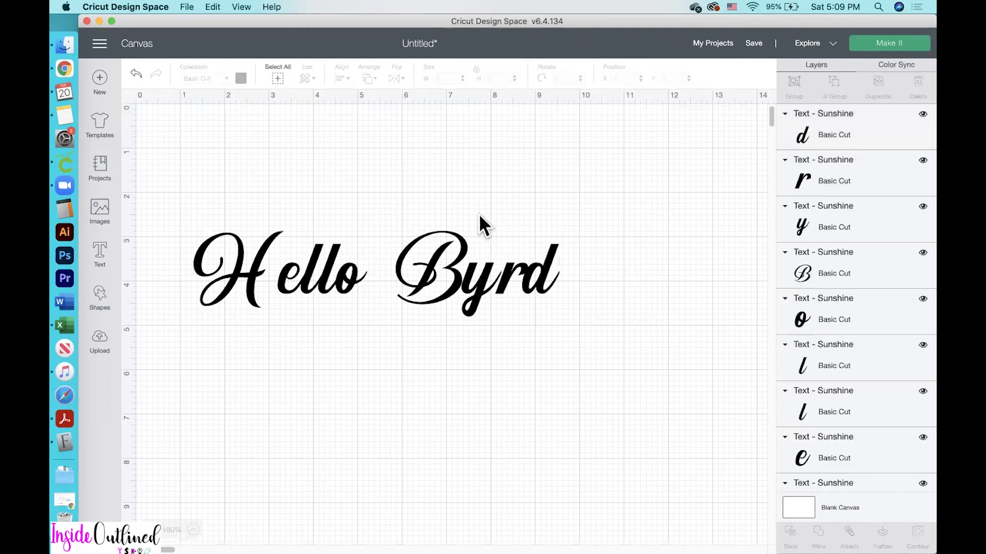
{"action": "left_click_drag", "start_coordinate": [479, 214], "coordinate": [577, 338]}
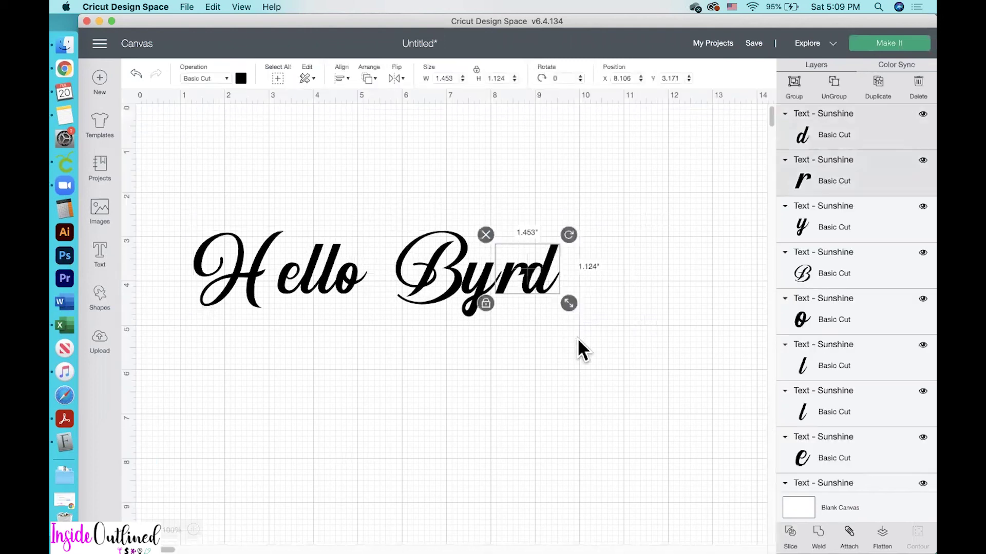
{"action": "left_click", "coordinate": [611, 332]}
{"action": "left_click", "coordinate": [535, 269]}
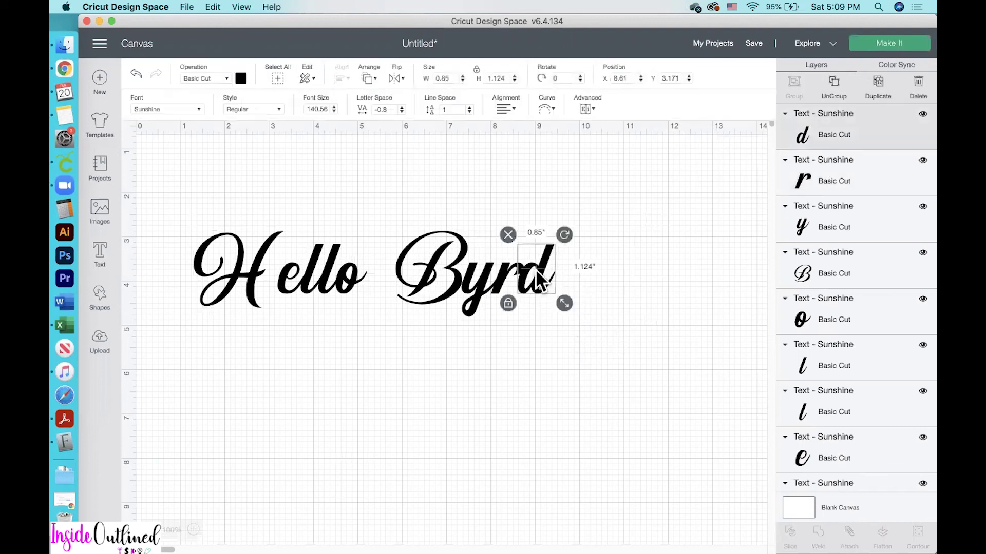
{"action": "left_click", "coordinate": [602, 271]}
{"action": "left_click_drag", "start_coordinate": [370, 348], "coordinate": [284, 281]}
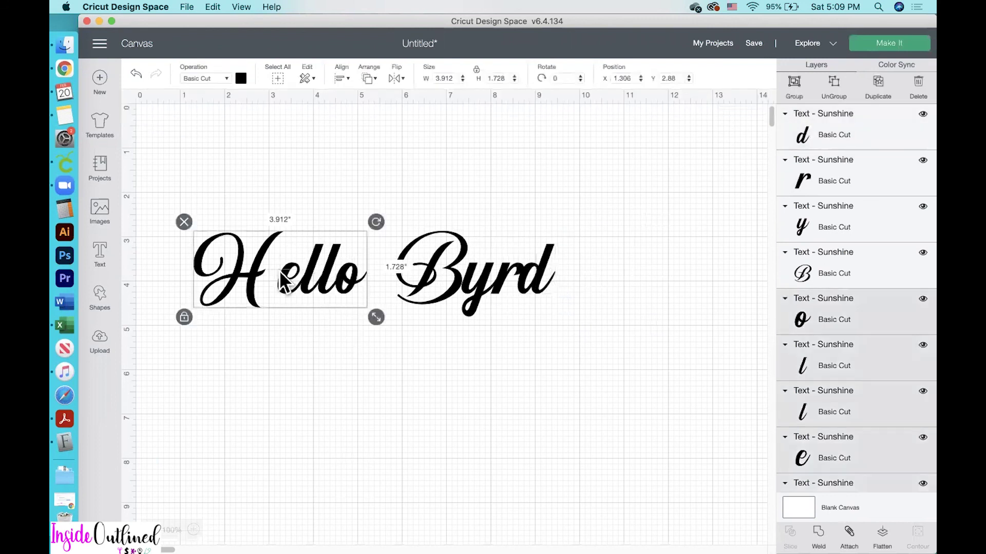
{"action": "left_click", "coordinate": [832, 96]}
Step: Nudge 'ello' two steps left toward the H, then select every letter of Hello Byrd
{"action": "left_click_drag", "start_coordinate": [351, 335], "coordinate": [284, 269]}
{"action": "key", "text": "Left"}
{"action": "key", "text": "Left"}
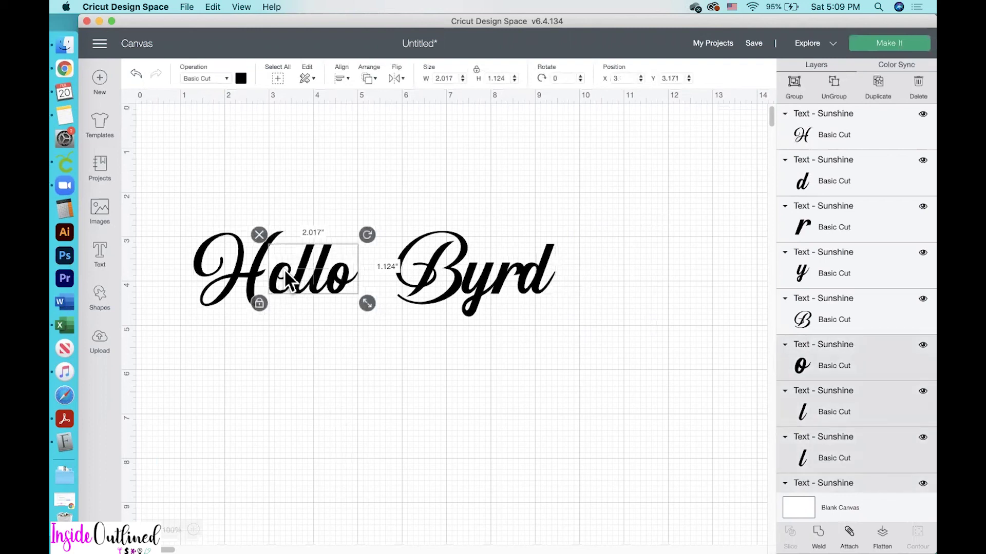
{"action": "key", "text": "Left"}
{"action": "left_click", "coordinate": [414, 370]}
{"action": "left_click_drag", "start_coordinate": [177, 176], "coordinate": [547, 367]}
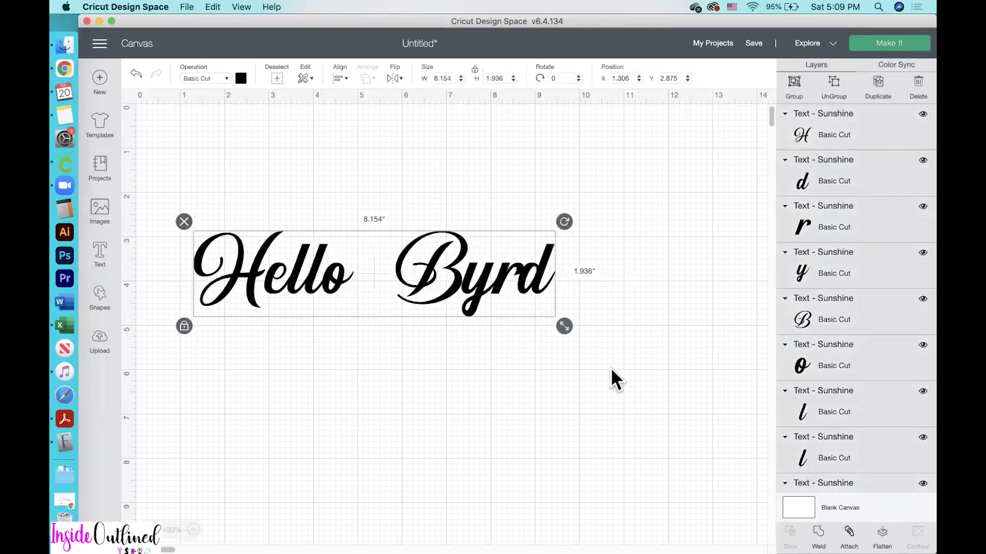